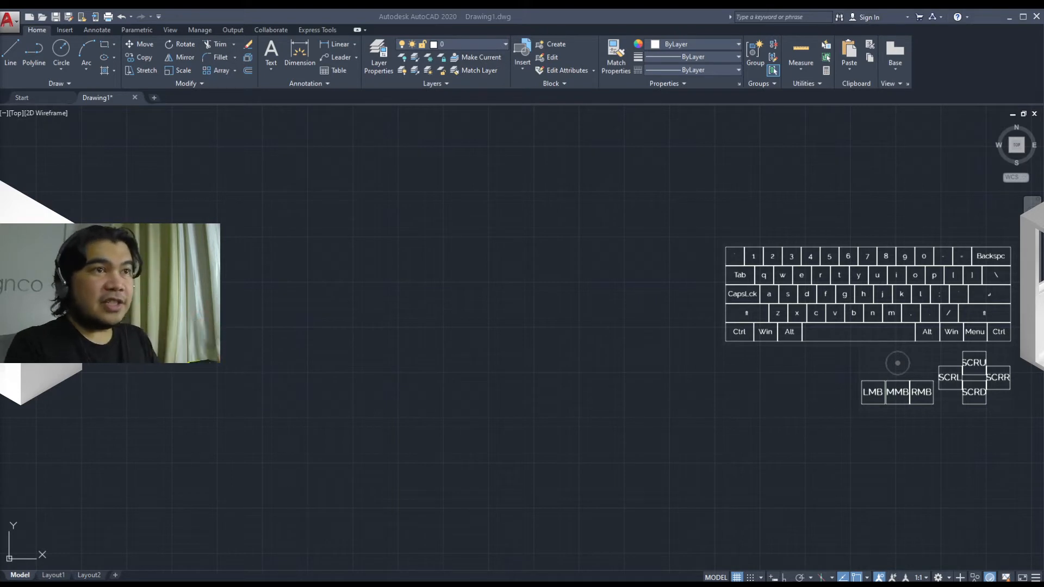
Step: Show the command line in the drawing workspace
click(423, 472)
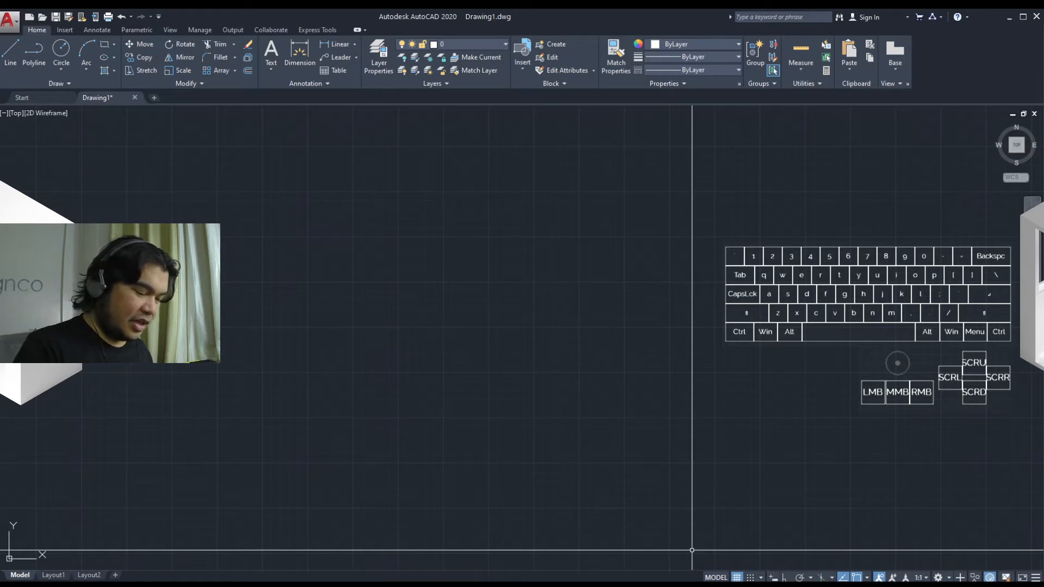
key(ctrl+9)
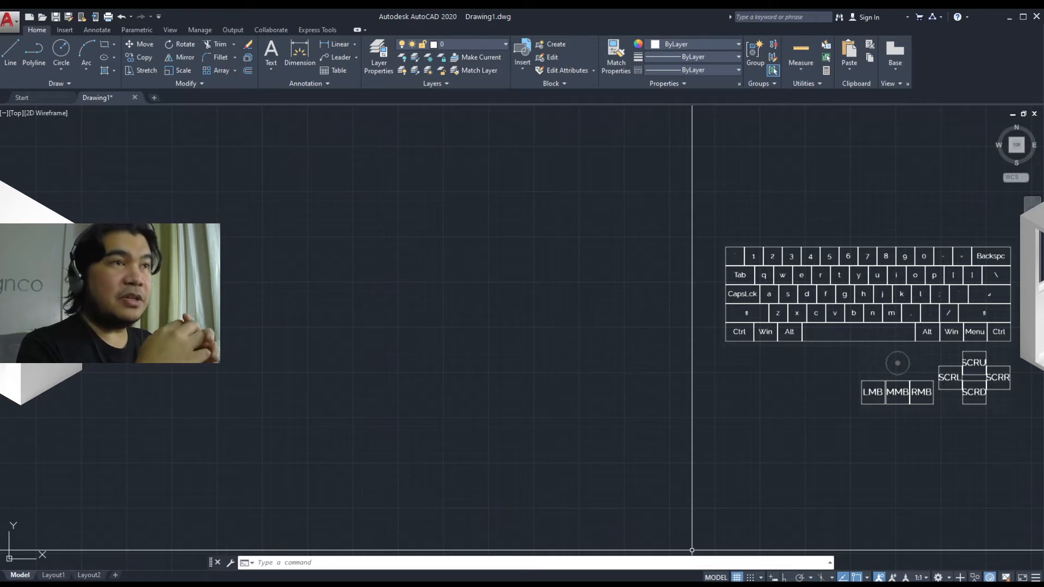
key(ctrl+9)
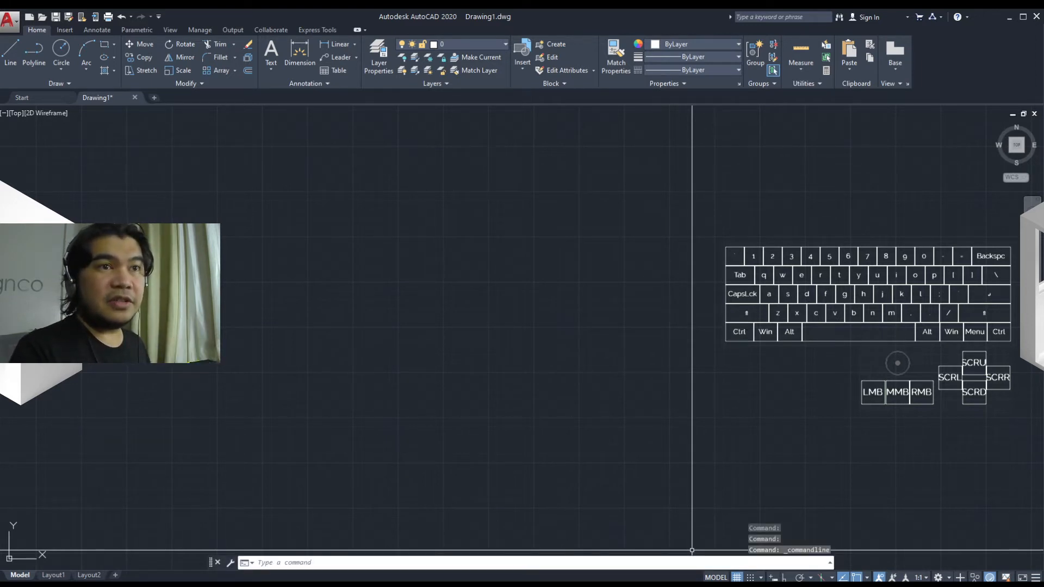
key(ctrl+9)
key(ctrl+9)
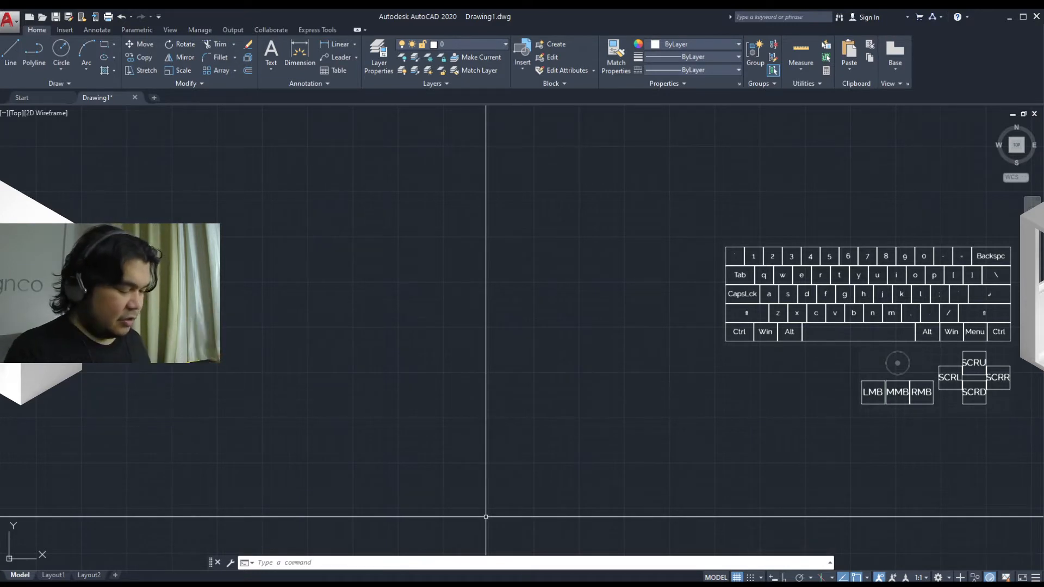
Step: Open the Drafting Settings and look through the available setting categories
text(se)
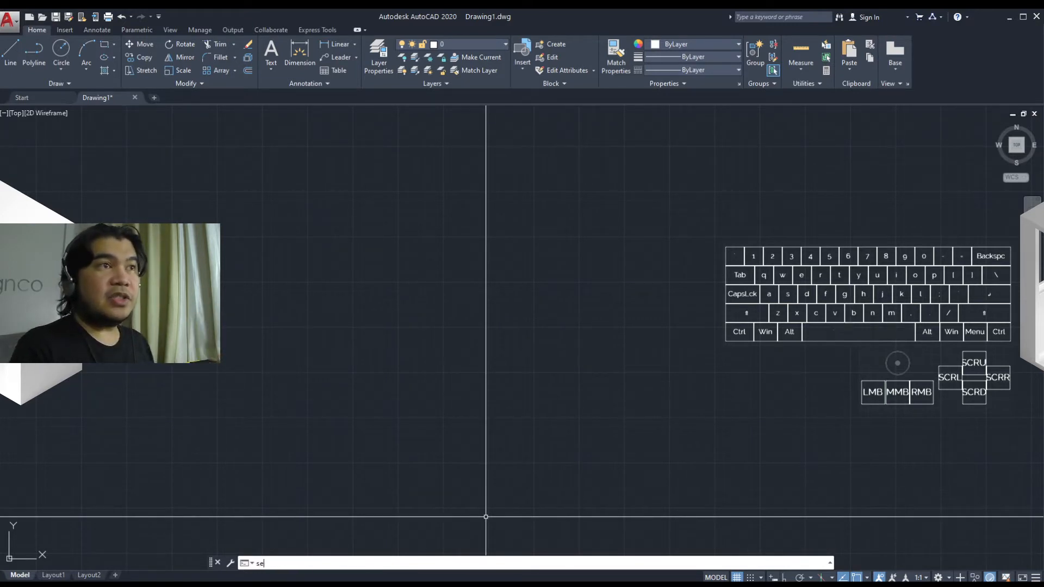
key(Return)
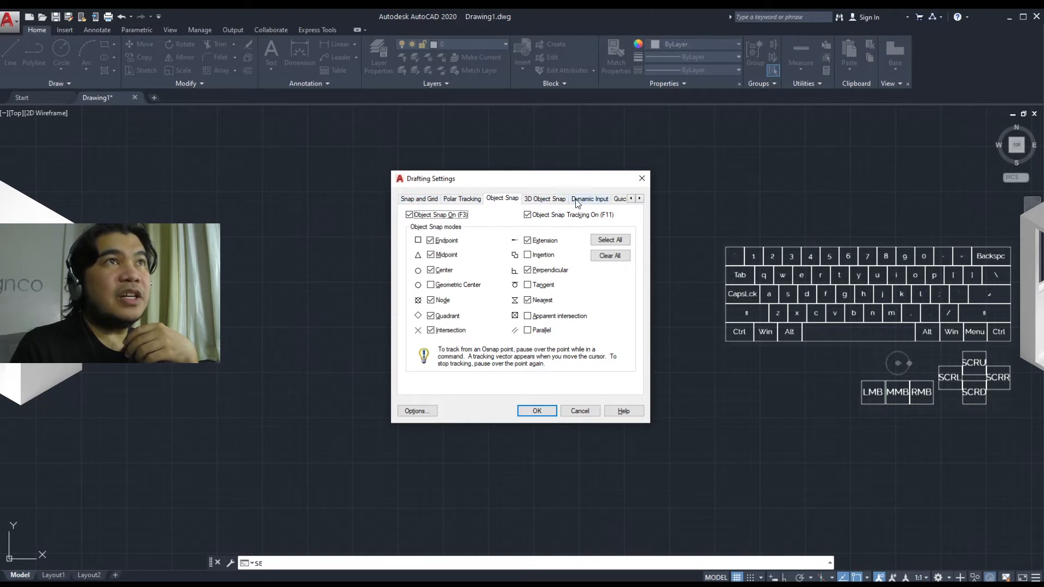
click(640, 198)
click(641, 198)
click(631, 198)
click(630, 198)
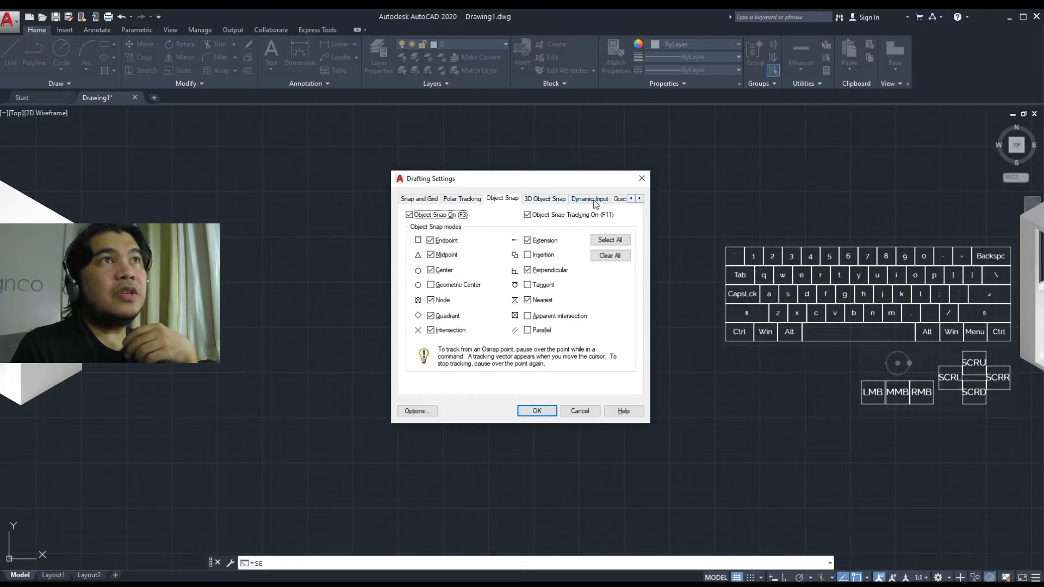
click(641, 199)
click(640, 199)
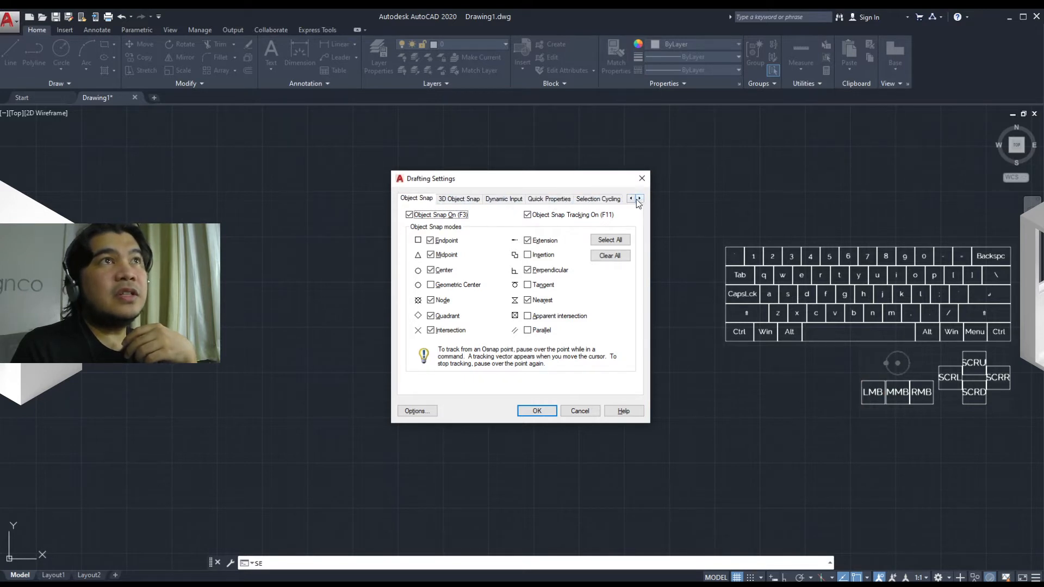
click(631, 199)
click(630, 199)
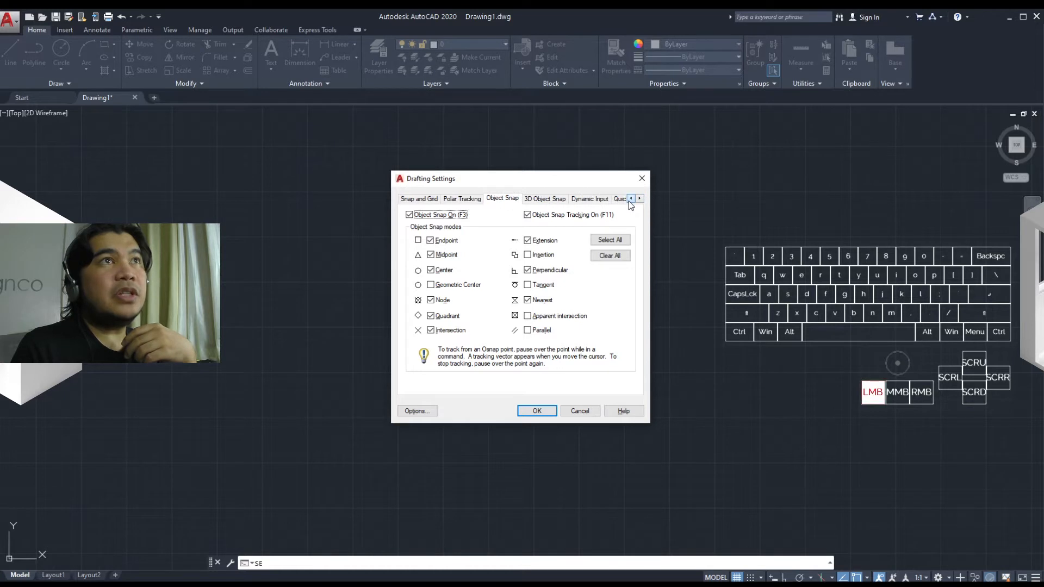
Step: Try turning on Snap in the snap and grid settings and discard the change
click(425, 199)
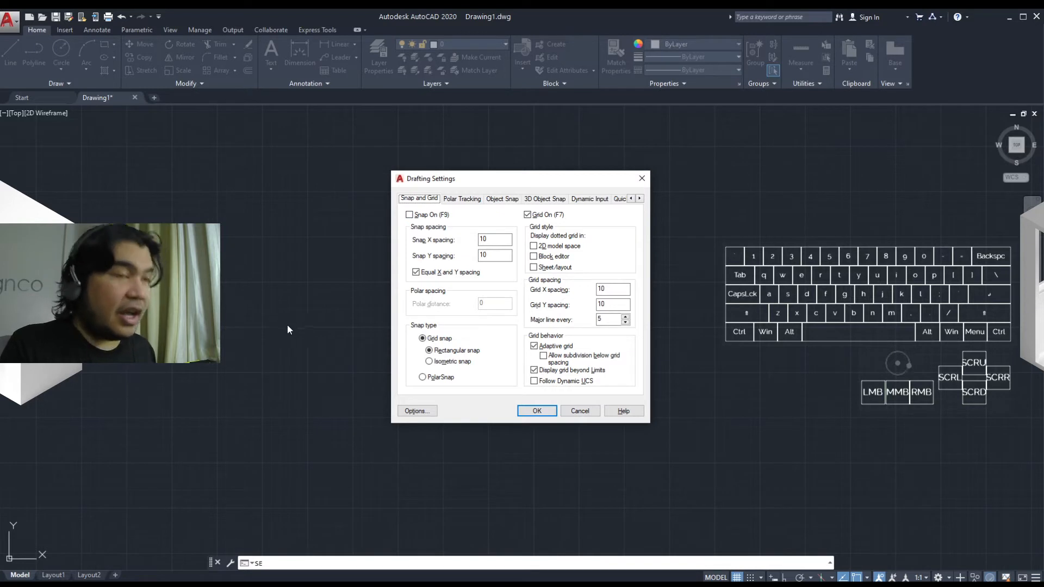
key(F9)
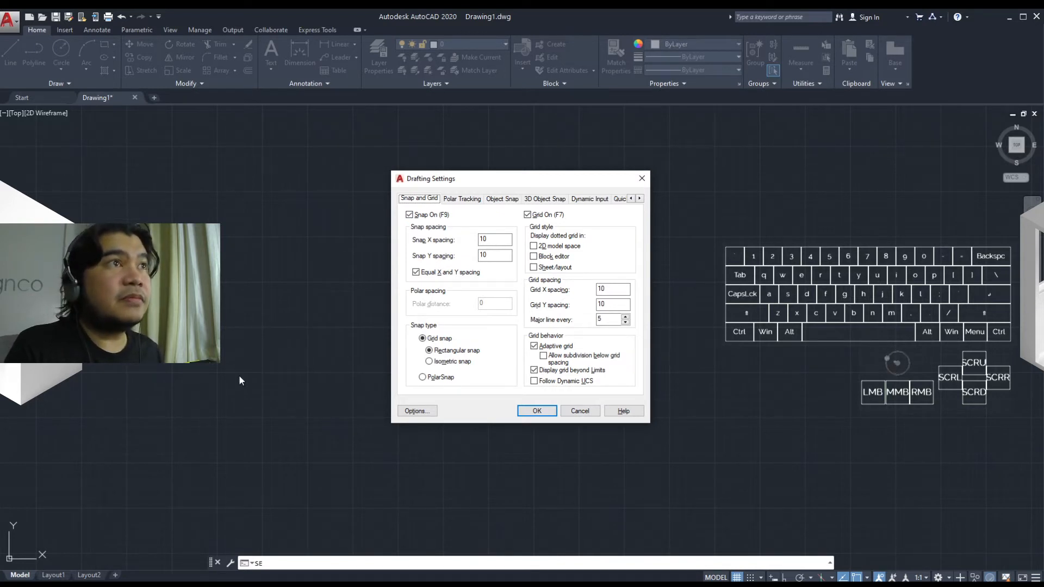
click(571, 413)
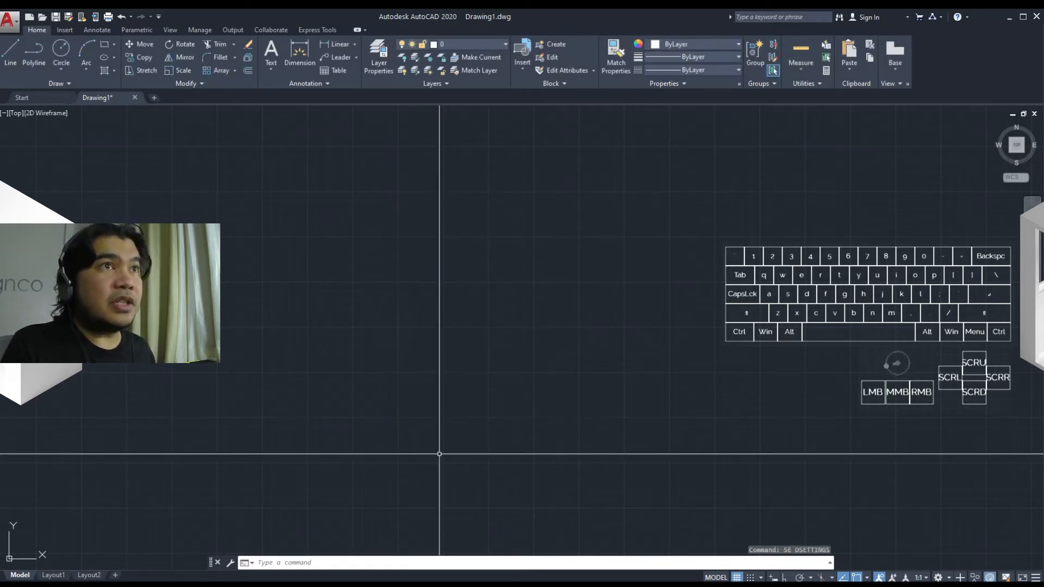
Step: Start a polyline, turn on snap mode to try it, and turn off both the grid and snap
scroll(435, 419, up, 2)
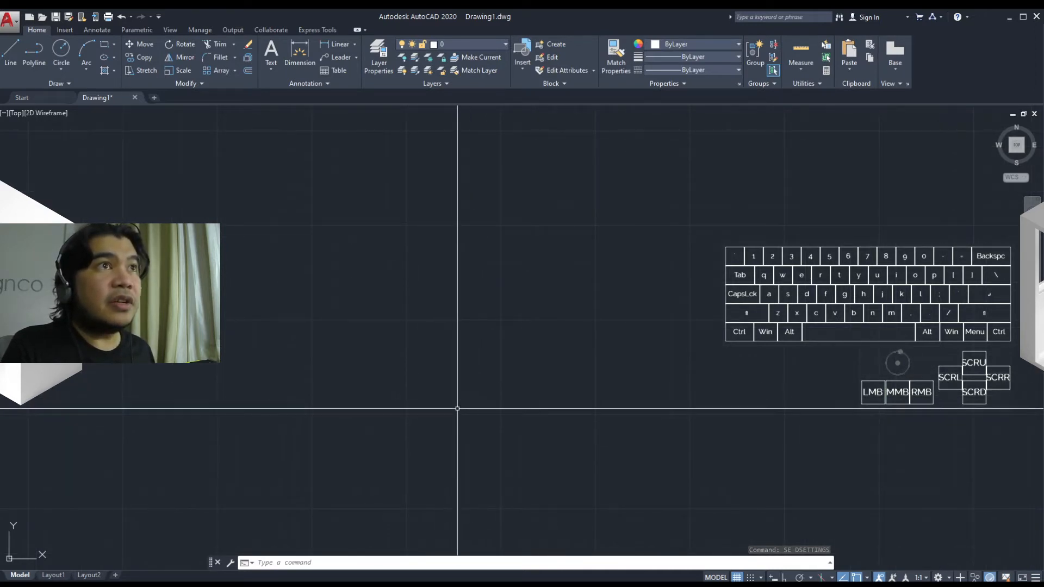
text(pl)
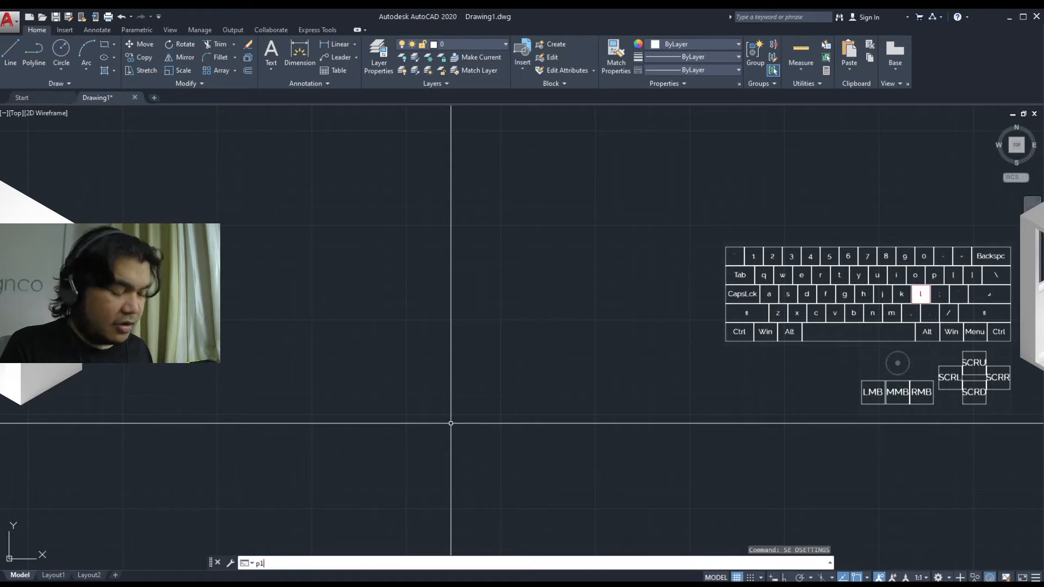
key(Return)
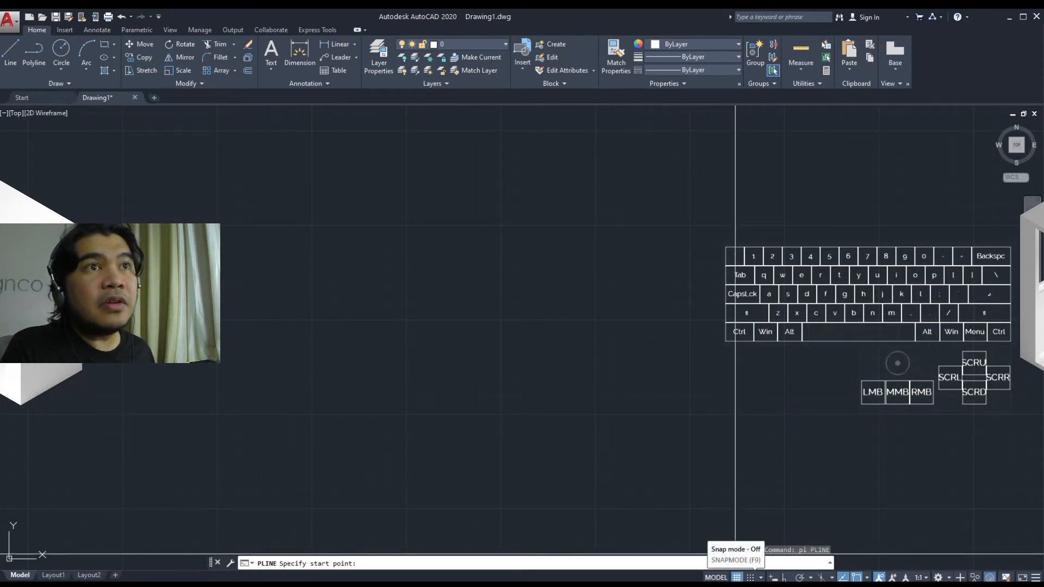
click(749, 578)
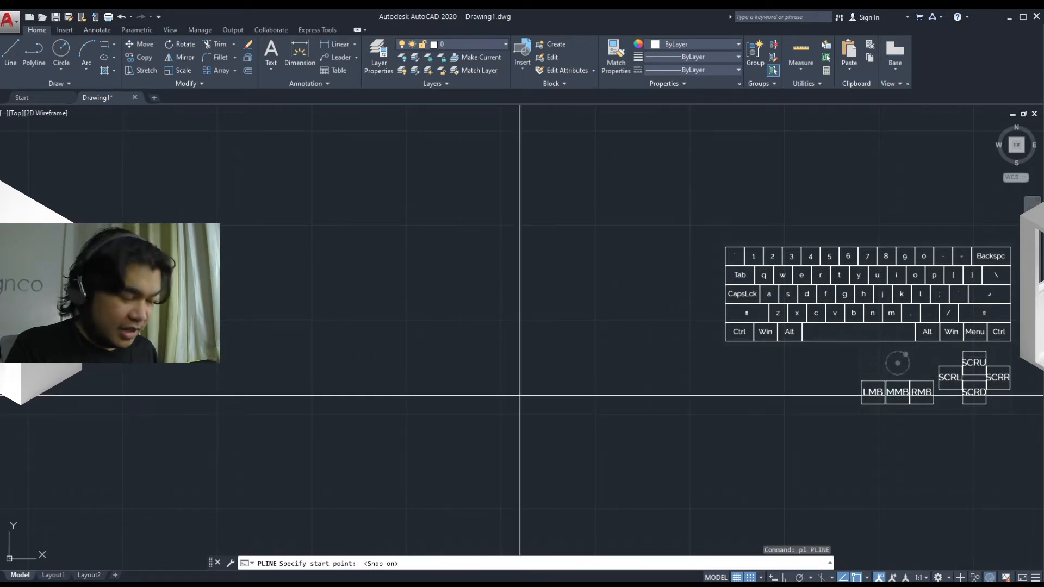
key(F7)
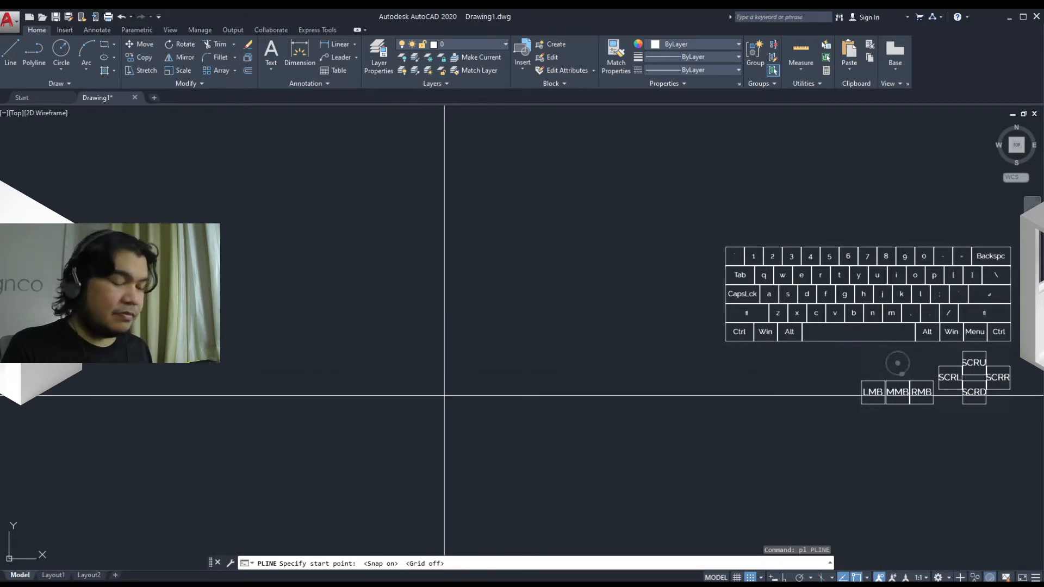
key(F9)
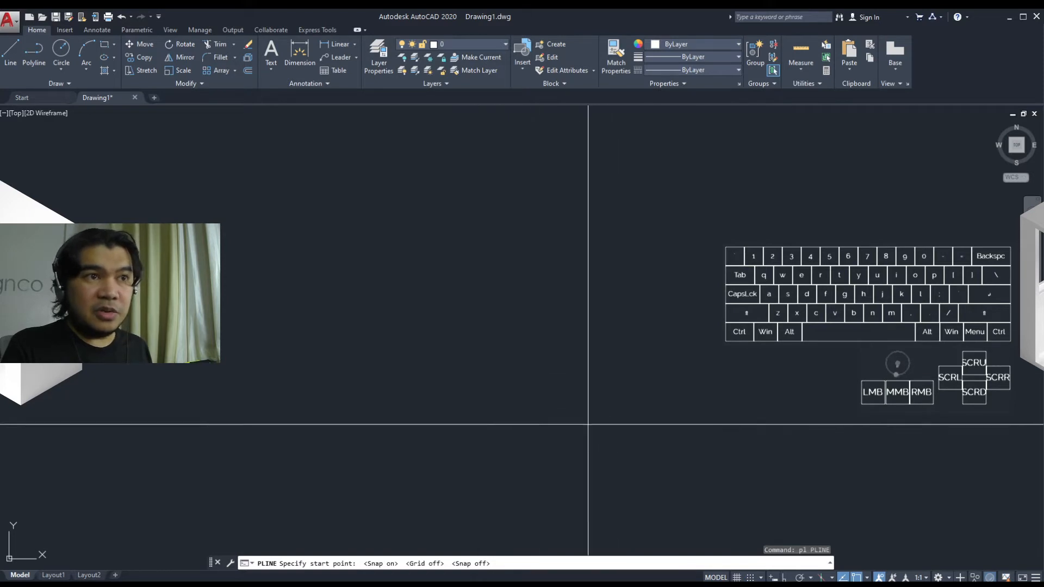
Step: Cancel the running polyline command
text(s)
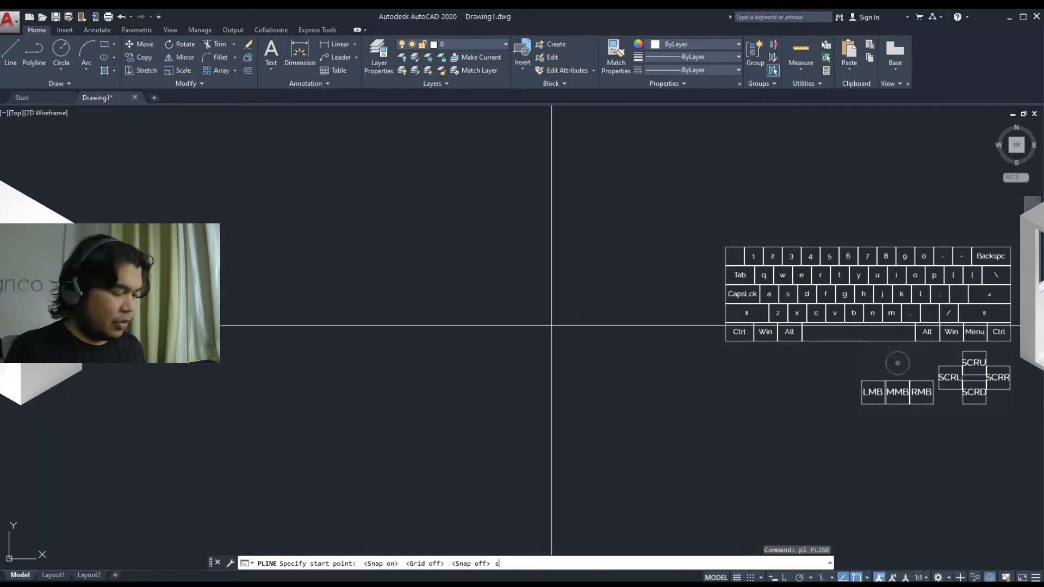
text(e)
key(Return)
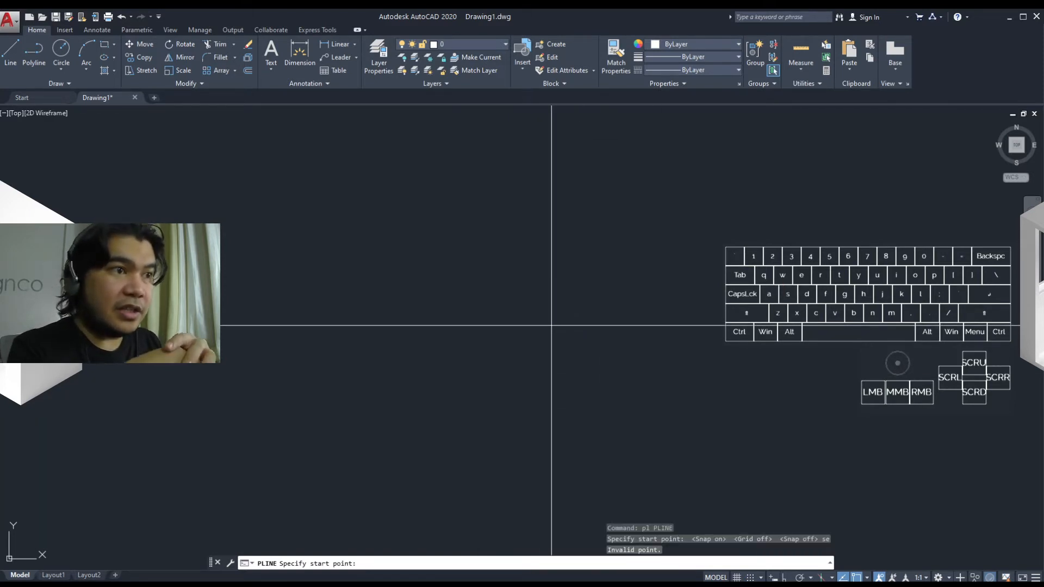
key(Escape)
key(Escape)
key(Escape)
text(se)
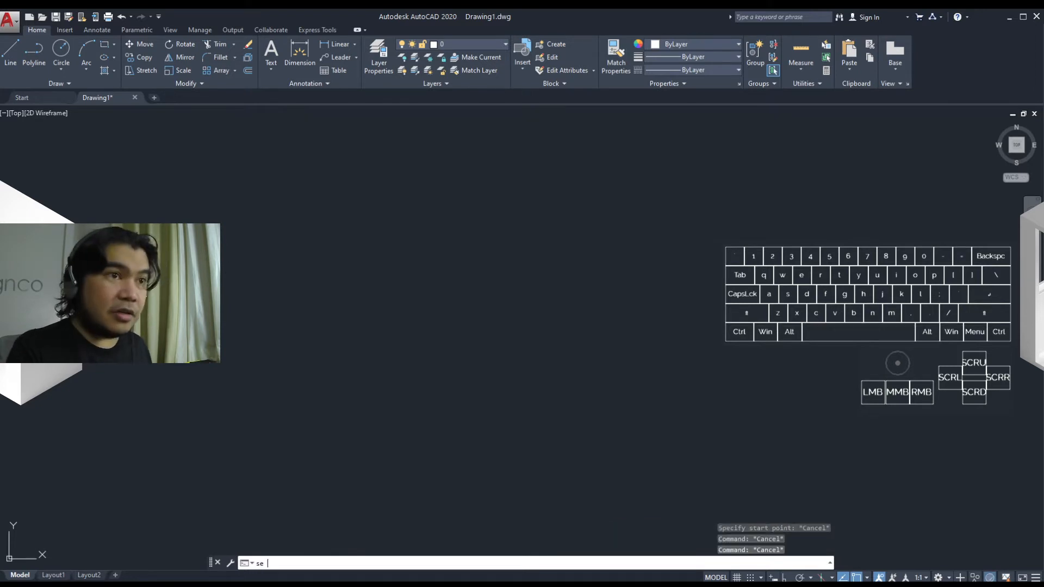
Step: In the snap and grid drafting settings, enable Follow Dynamic UCS, turn the grid on, and apply the changes
key(Return)
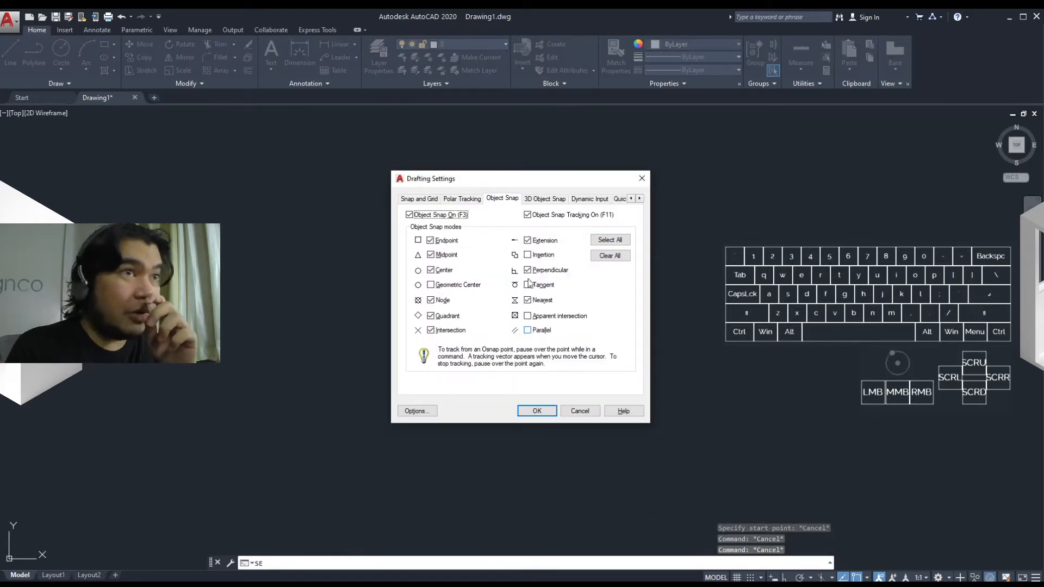
click(420, 201)
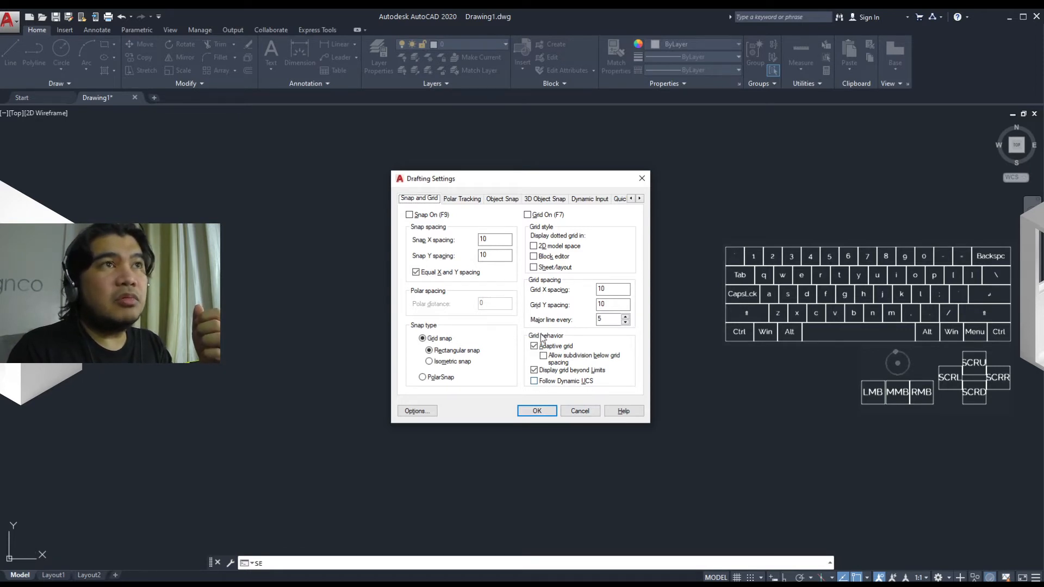
click(536, 382)
click(527, 215)
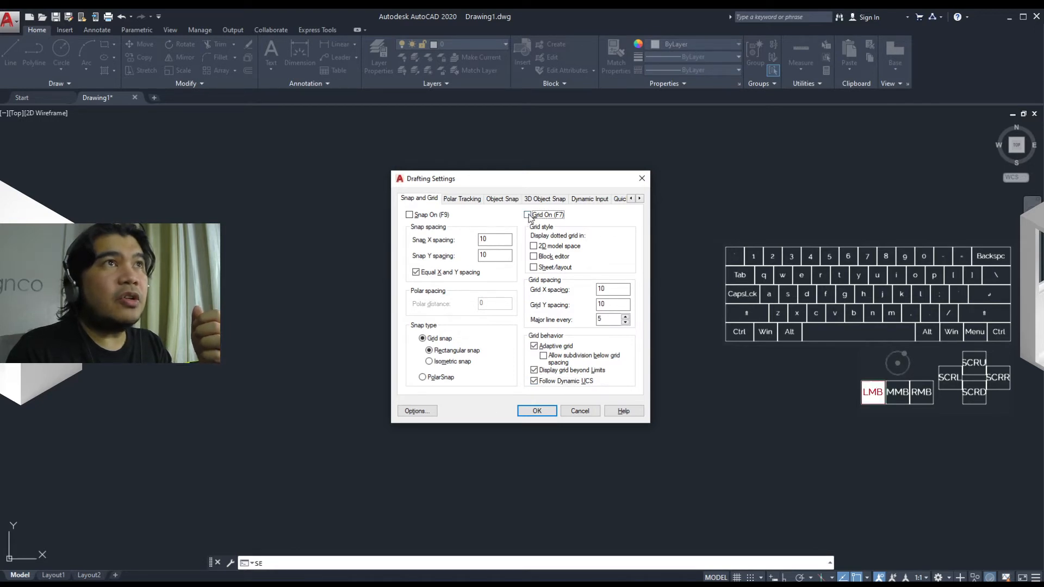
click(550, 412)
Step: Inspect the grid across the drawing area and zoom to the drawing extents
middle_drag(249, 477, 454, 425)
middle_drag(308, 461, 496, 380)
middle_drag(337, 440, 535, 386)
mouse_move(416, 469)
middle_down()
mouse_move(403, 475)
mouse_move(535, 410)
middle_up()
mouse_move(348, 468)
middle_down()
mouse_move(497, 413)
mouse_move(474, 403)
middle_up()
text(z)
key(space)
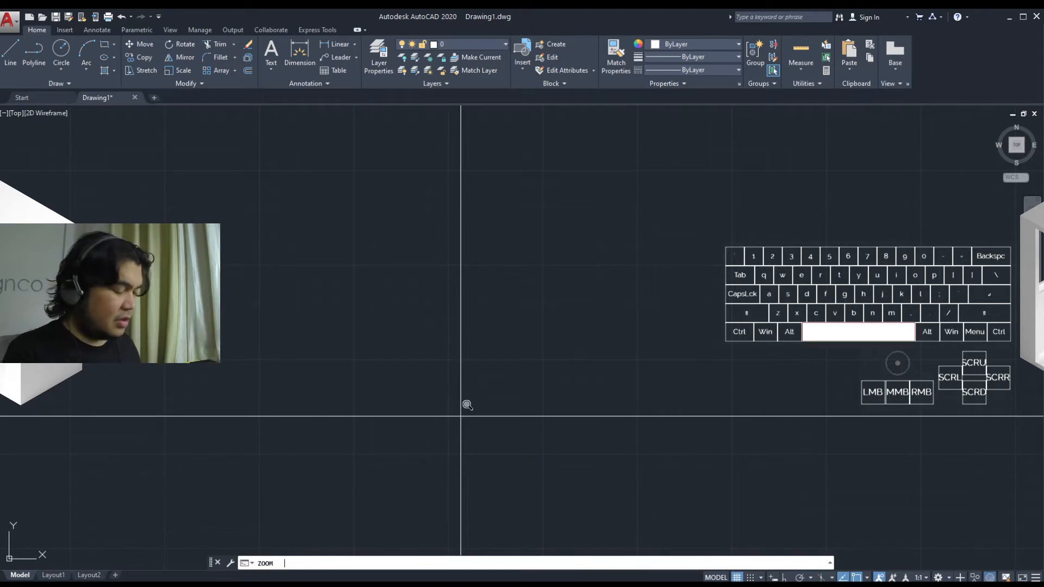
text(e)
key(space)
Step: Examine how the grid behaves at different zoom levels and areas with Follow Dynamic UCS enabled
scroll(450, 380, down, 6)
mouse_move(494, 395)
middle_down()
mouse_move(402, 401)
mouse_move(478, 385)
mouse_move(344, 419)
mouse_move(315, 453)
mouse_move(506, 392)
middle_up()
scroll(347, 419, down, 2)
scroll(506, 392, down, 2)
mouse_move(431, 466)
middle_down()
mouse_move(739, 366)
mouse_move(416, 459)
middle_up()
middle_drag(563, 401, 166, 581)
middle_drag(379, 455, 199, 454)
mouse_move(414, 389)
middle_down()
mouse_move(238, 450)
mouse_move(152, 461)
middle_up()
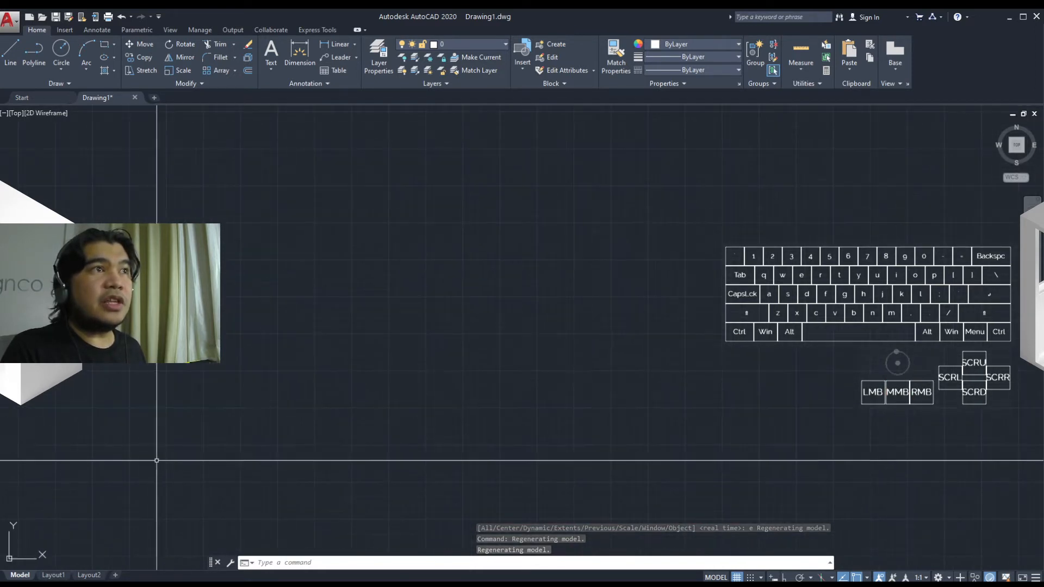
middle_drag(381, 391, 118, 480)
middle_drag(413, 389, 158, 460)
mouse_move(536, 354)
middle_down()
mouse_move(307, 433)
mouse_move(163, 462)
middle_up()
Step: Disable Follow Dynamic UCS in the grid behavior settings and apply the change
text(se)
key(Return)
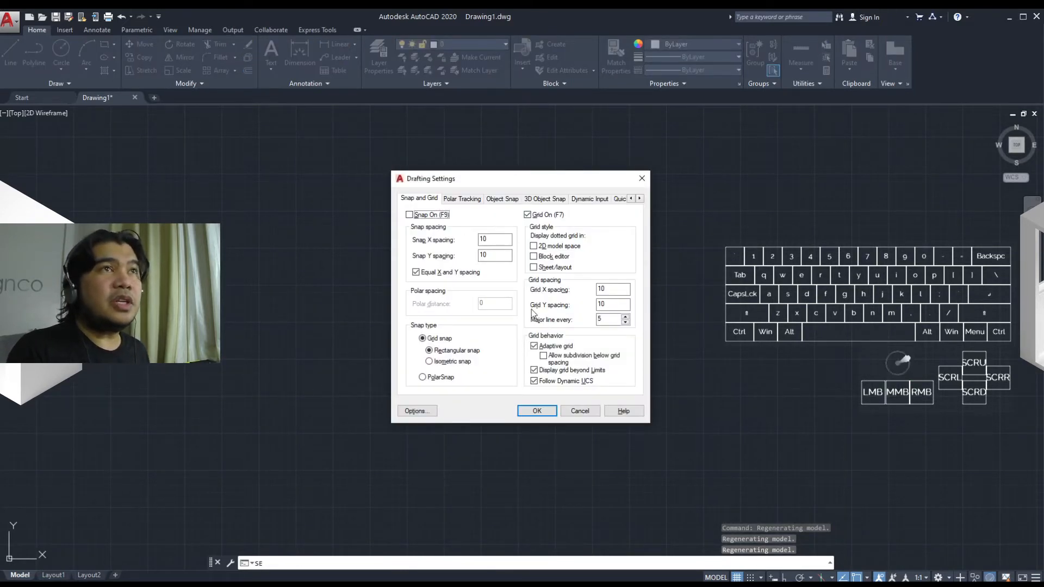
click(533, 381)
click(542, 415)
Step: Check the grid around the drawing origin and turn the grid off in the Drafting Settings
mouse_move(422, 421)
middle_down()
mouse_move(420, 438)
mouse_move(319, 419)
mouse_move(187, 484)
mouse_move(131, 487)
middle_up()
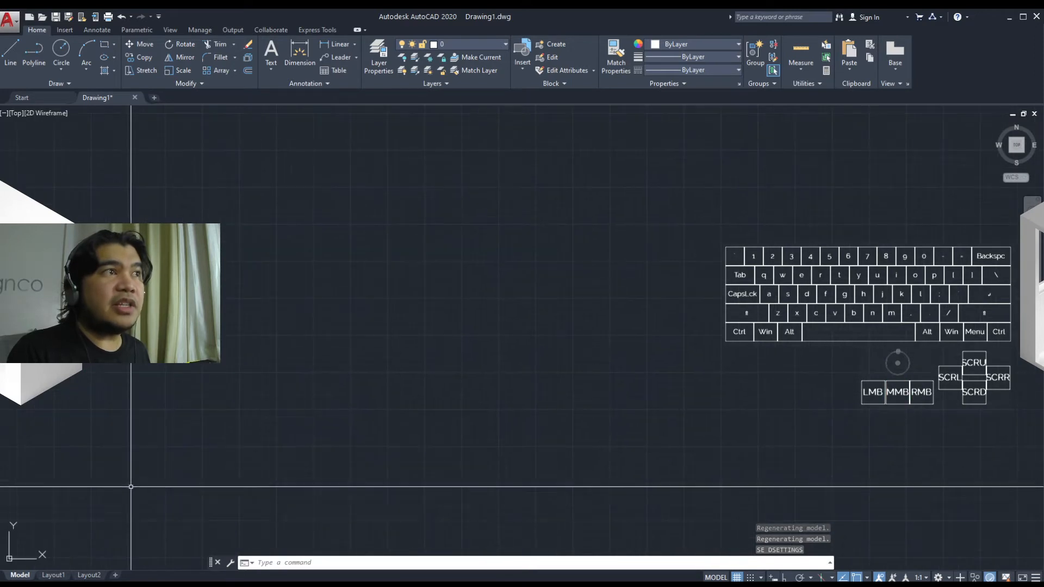
mouse_move(198, 438)
middle_down()
mouse_move(443, 382)
mouse_move(471, 314)
mouse_move(370, 349)
mouse_move(419, 386)
mouse_move(400, 356)
mouse_move(406, 372)
mouse_move(282, 304)
mouse_move(226, 389)
mouse_move(422, 409)
mouse_move(414, 461)
middle_up()
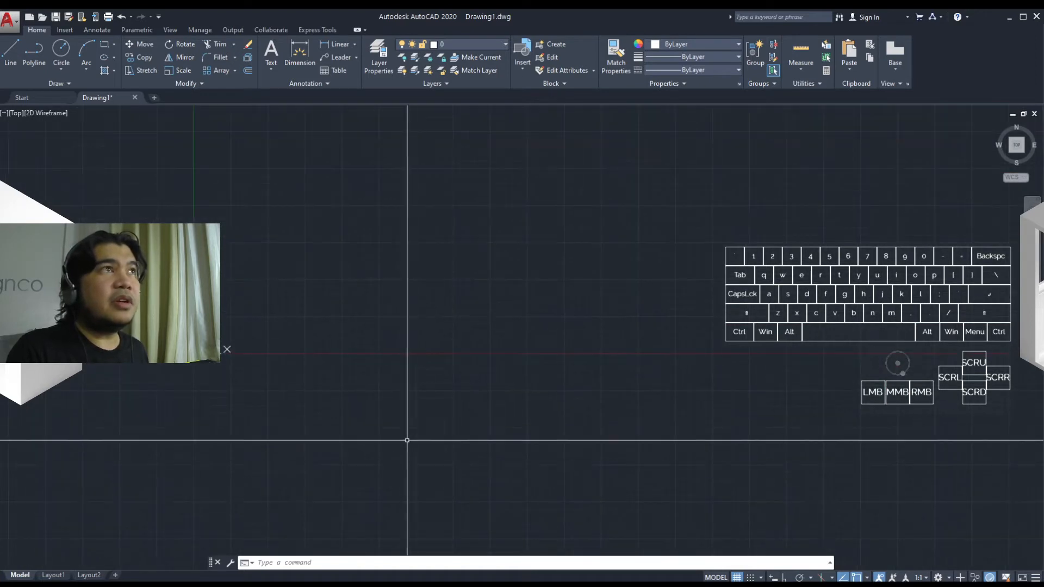
middle_drag(251, 354, 507, 410)
text(se)
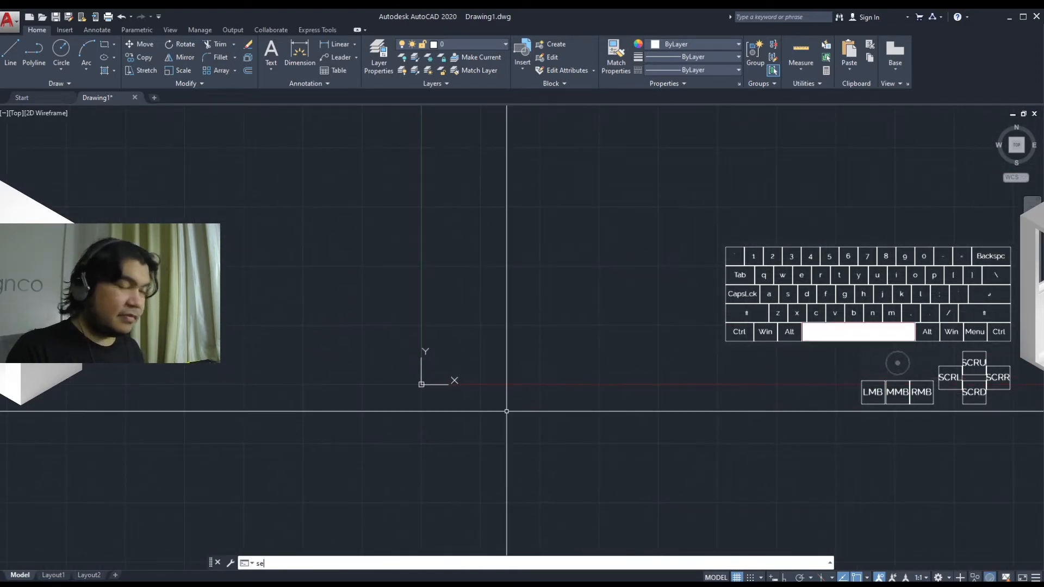
key(Return)
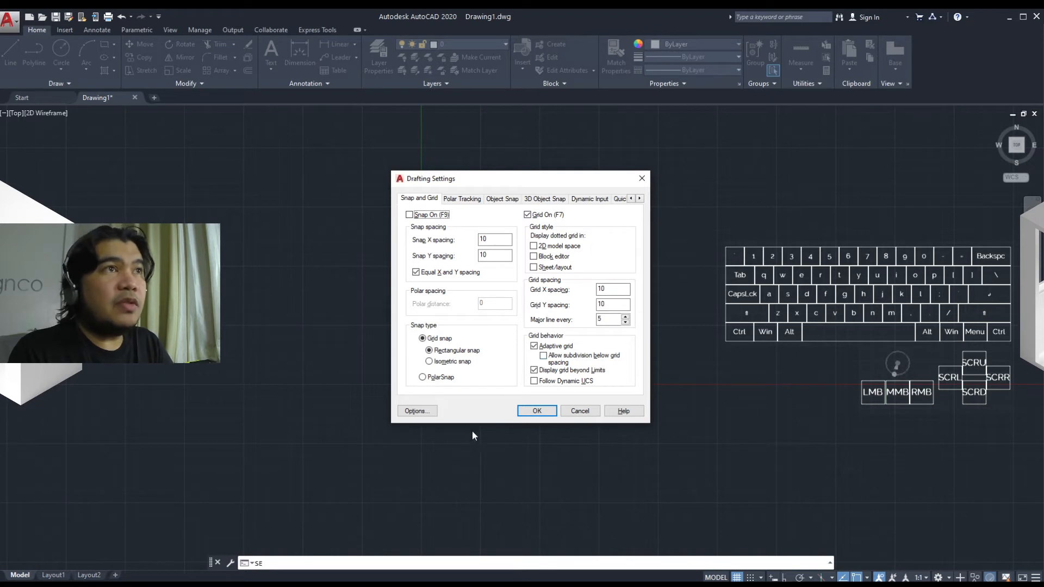
click(527, 214)
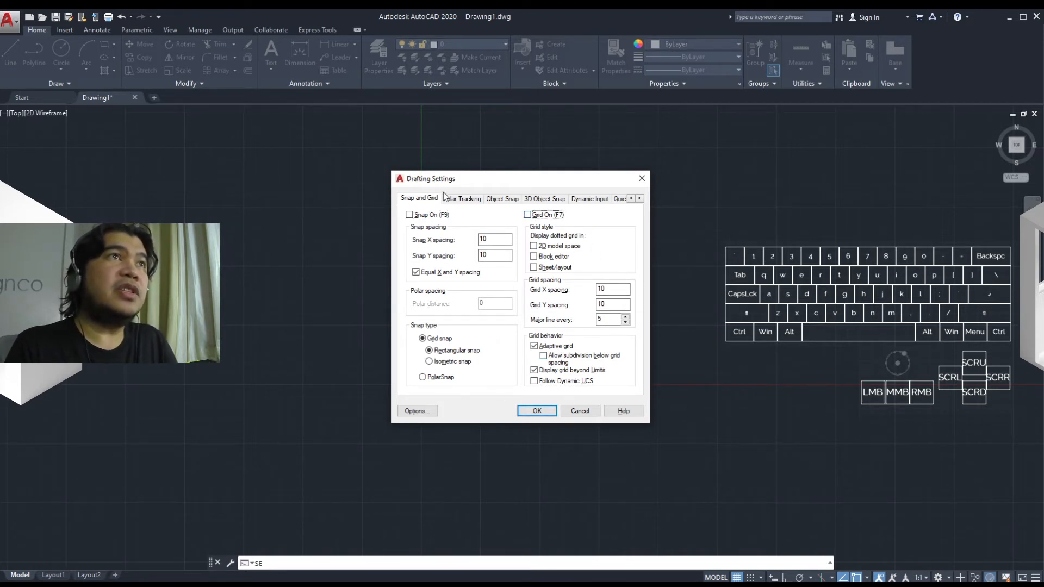
Step: Turn on polar tracking with an increment angle of 15 degrees
click(458, 200)
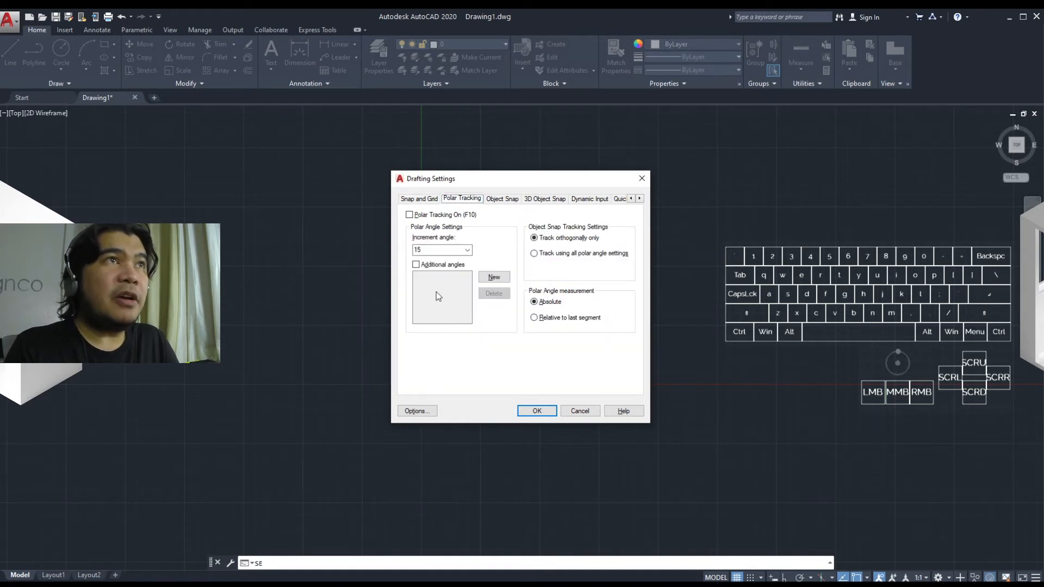
click(409, 215)
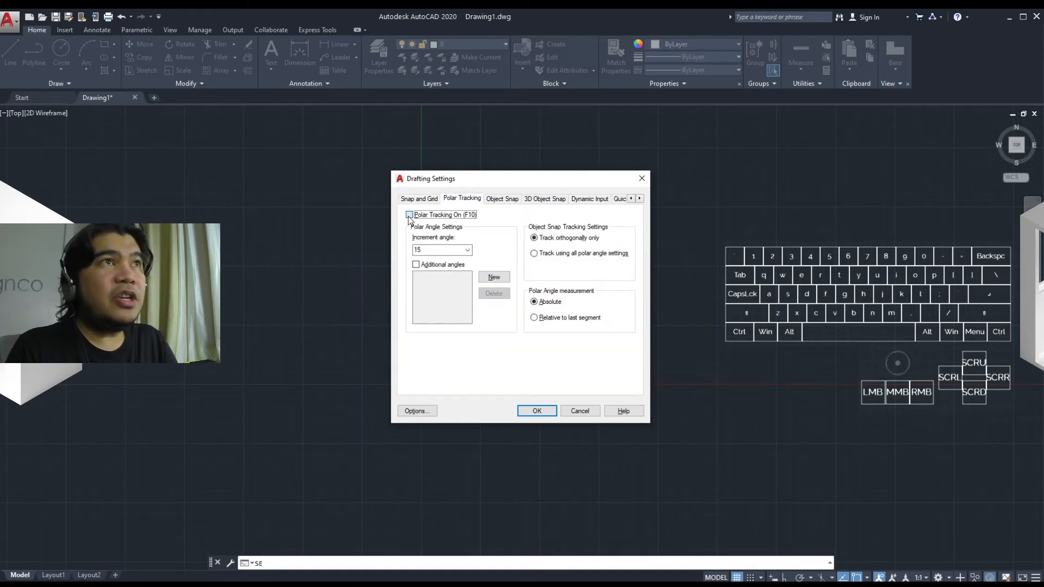
click(467, 250)
click(438, 293)
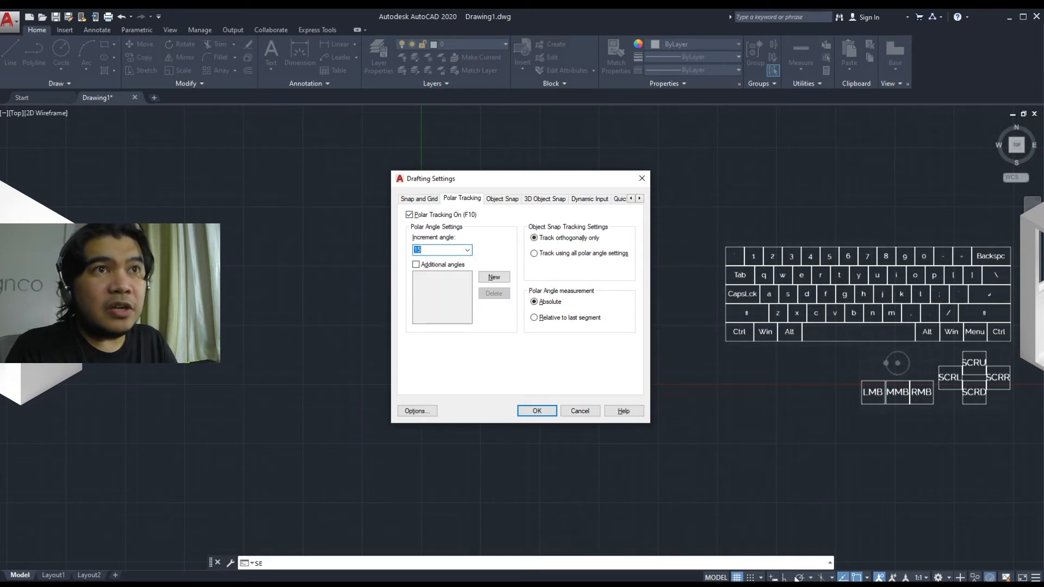
Step: Close the Drafting Settings without applying the pending polar tracking change
click(842, 580)
click(842, 580)
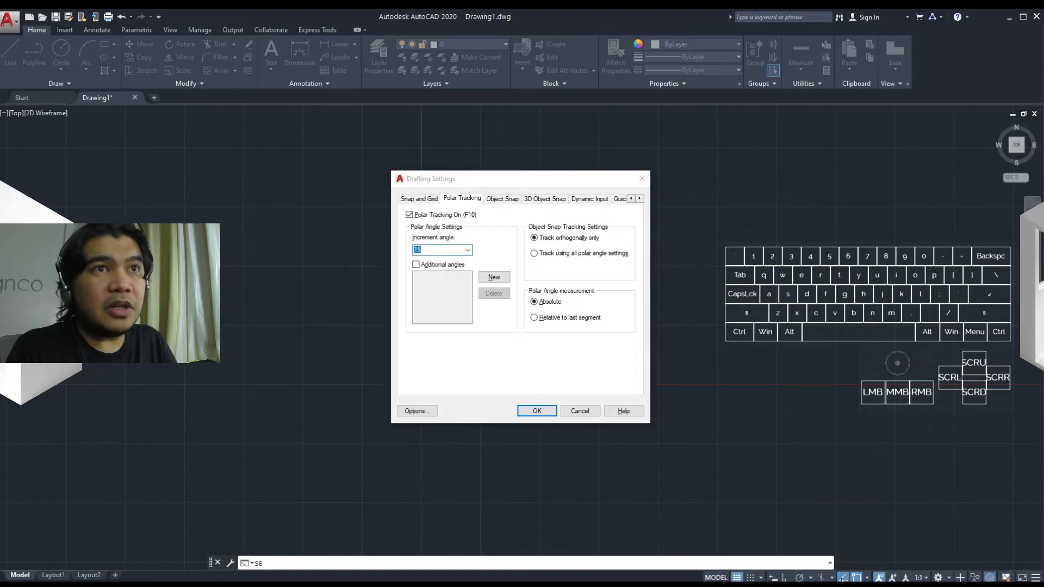
click(581, 411)
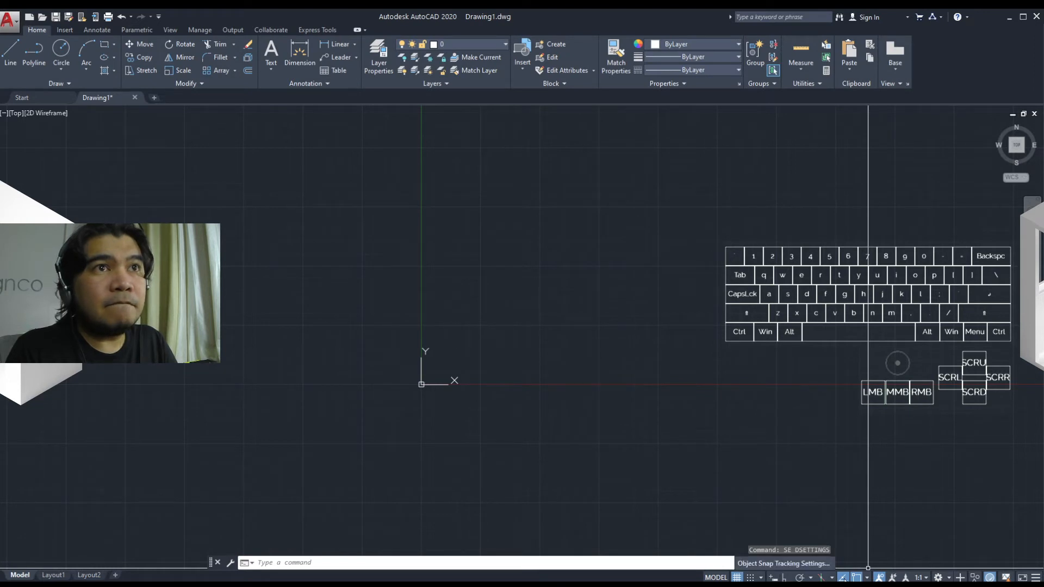
Step: Reopen the Drafting Settings from the polar tracking options, review the object snap modes and object snap tracking, and accept the settings
right_click(804, 578)
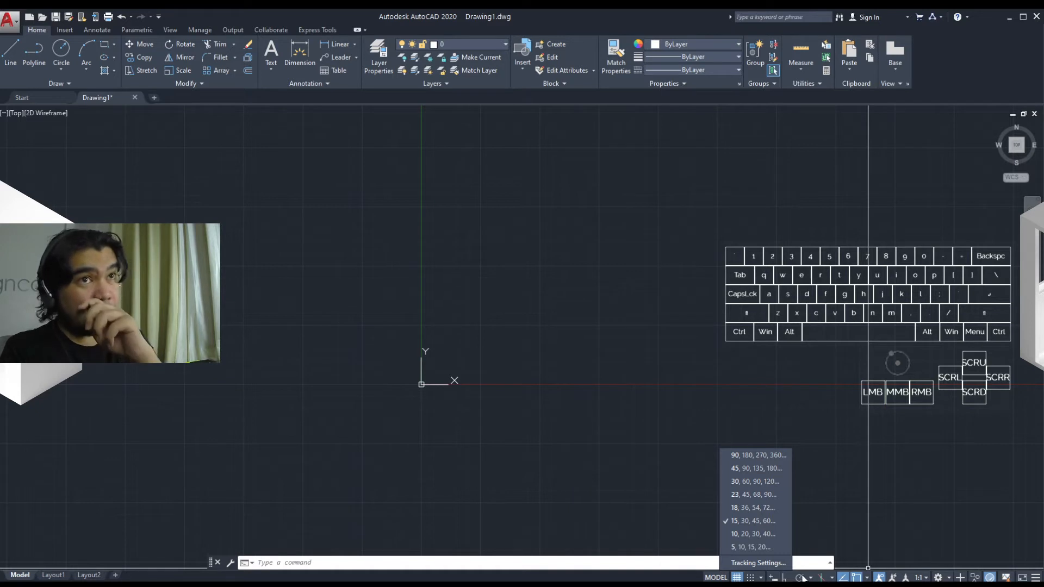
click(758, 562)
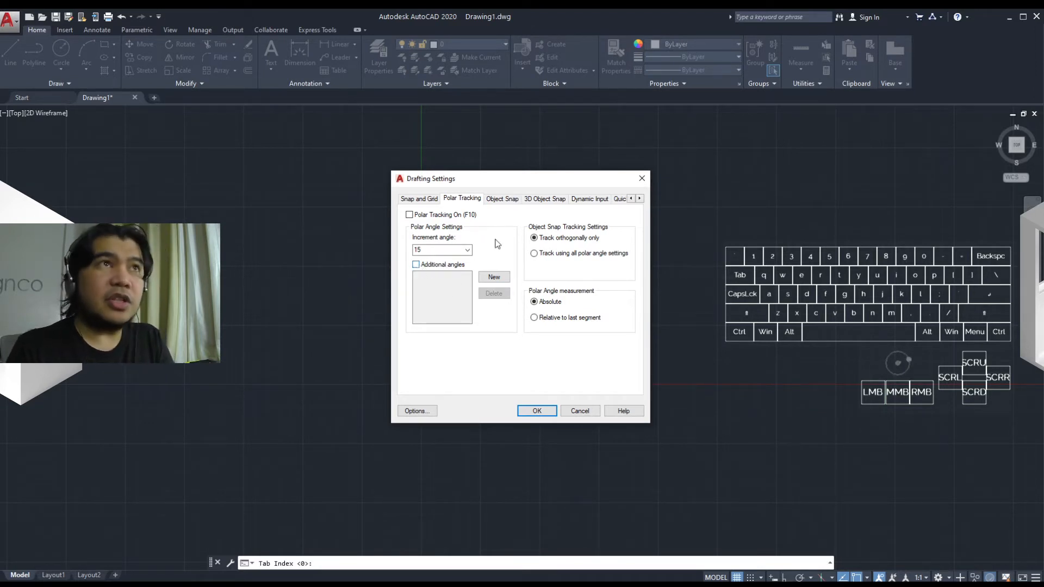
click(505, 199)
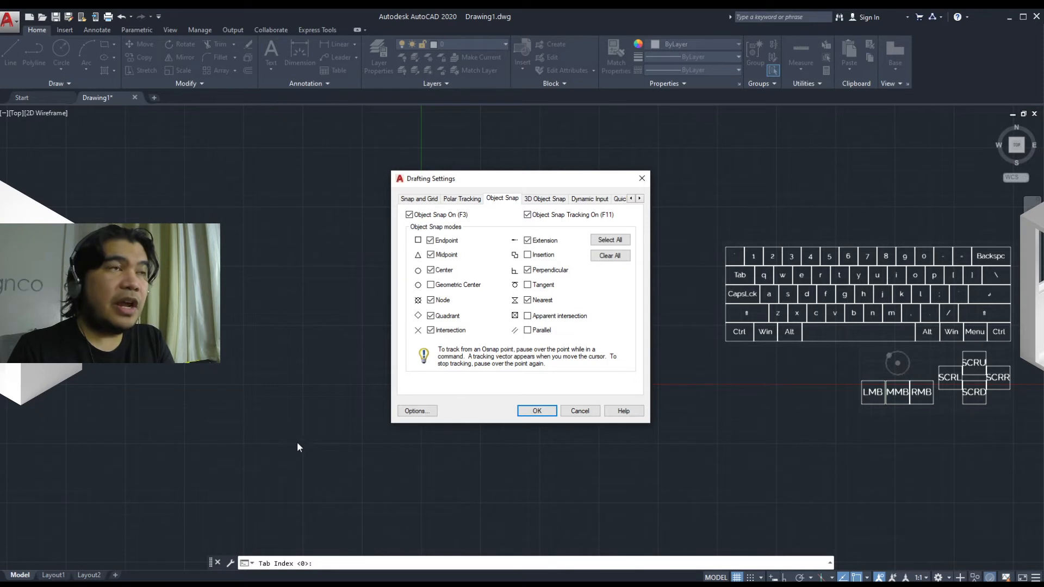
click(535, 411)
Step: Draw a small rectangle just beside the drawing origin, crossing the X axis
text(rec)
key(space)
click(444, 423)
click(509, 345)
Step: Draw a vertical polyline with Ortho on, starting at a point tracked horizontally from the midpoint of the rectangle's right edge
mouse_move(514, 408)
middle_down()
mouse_move(450, 421)
mouse_move(367, 414)
middle_up()
scroll(450, 421, up, 2)
text(pl)
key(space)
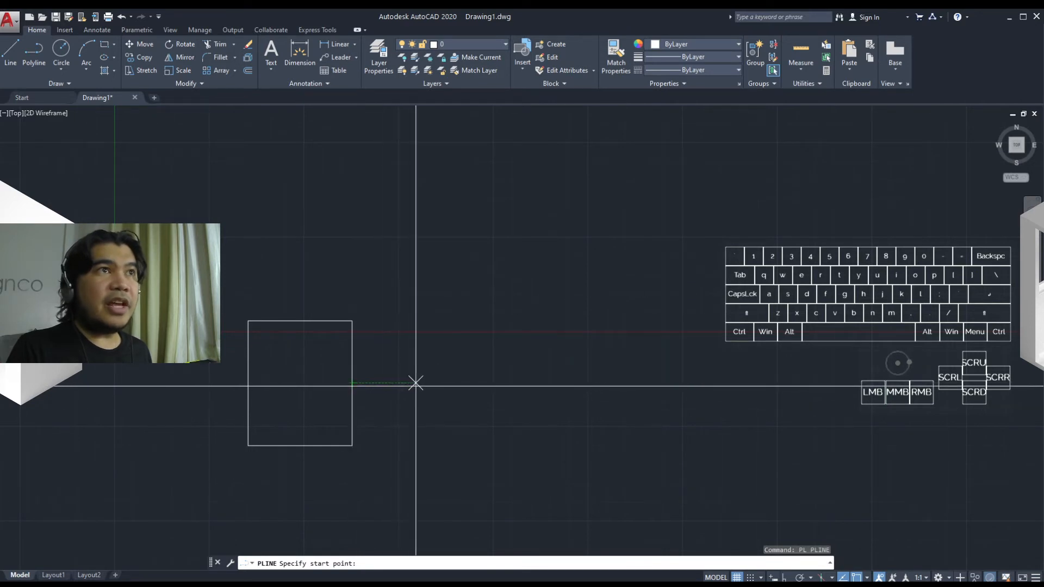
click(492, 383)
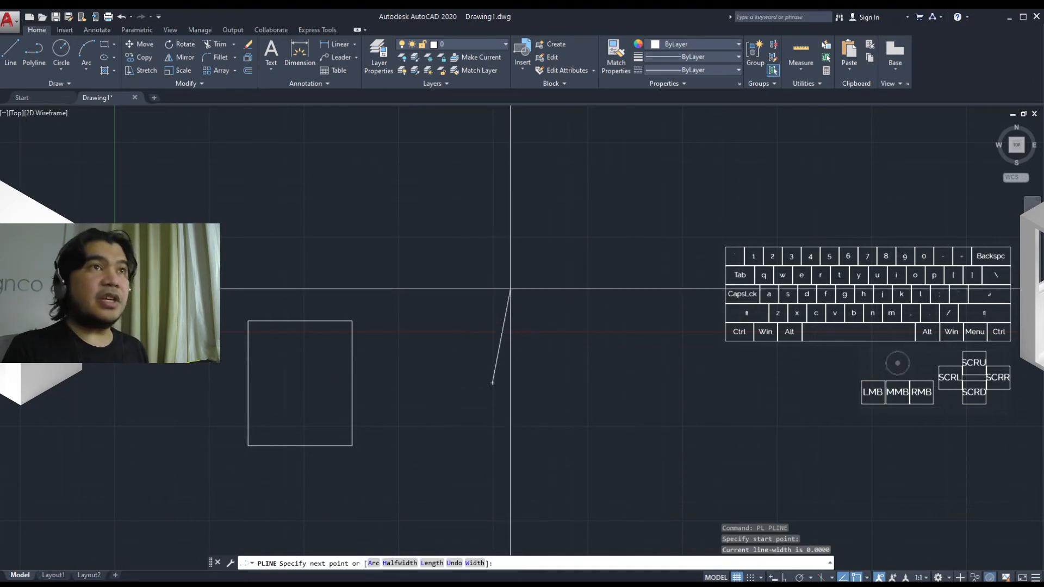
key(F8)
click(492, 227)
key(Escape)
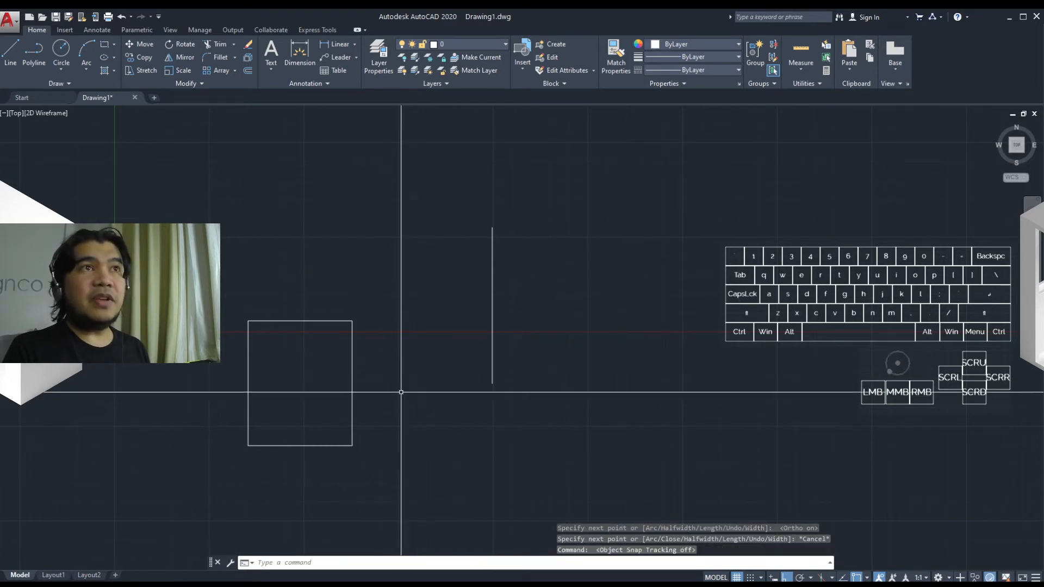
Step: Compare how a polyline start point aligns with the rectangle's midpoints with object snap tracking off and on, and cancel the command
middle_drag(381, 380, 395, 380)
text(pl)
key(space)
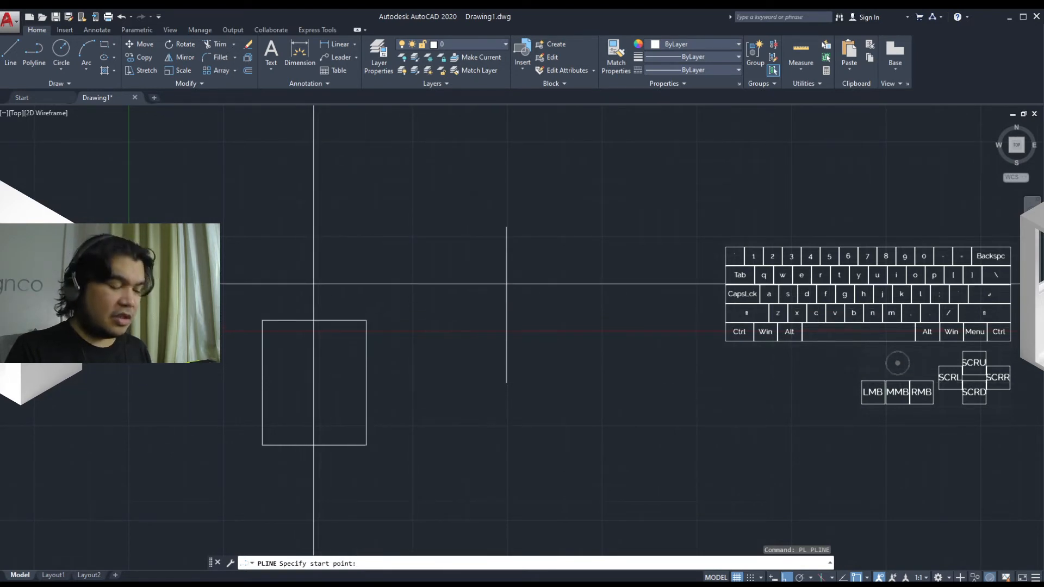
key(F11)
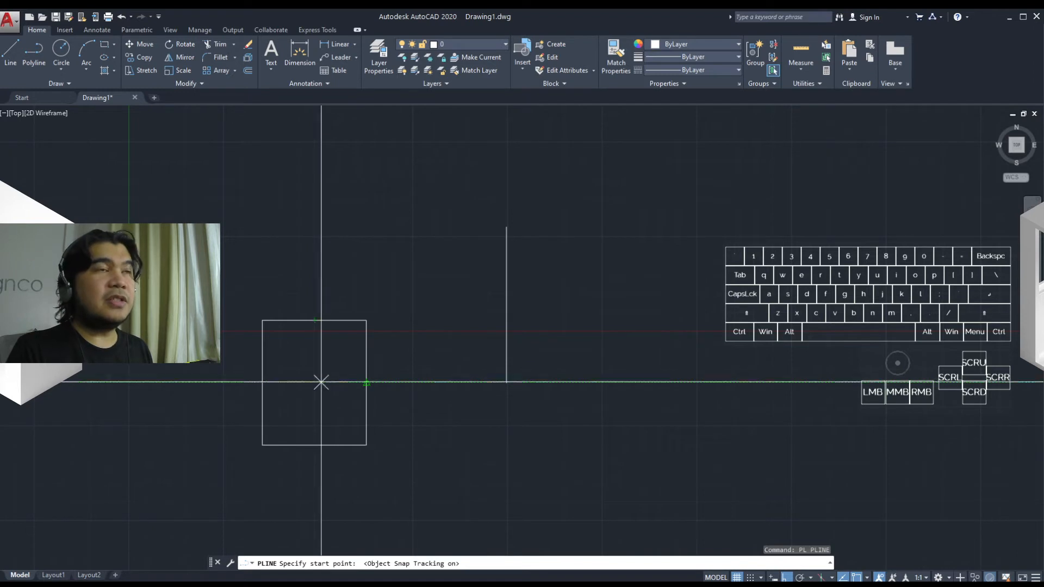
key(Escape)
Step: Reopen the Drafting Settings and review the 3D object snap modes
text(SE)
key(Return)
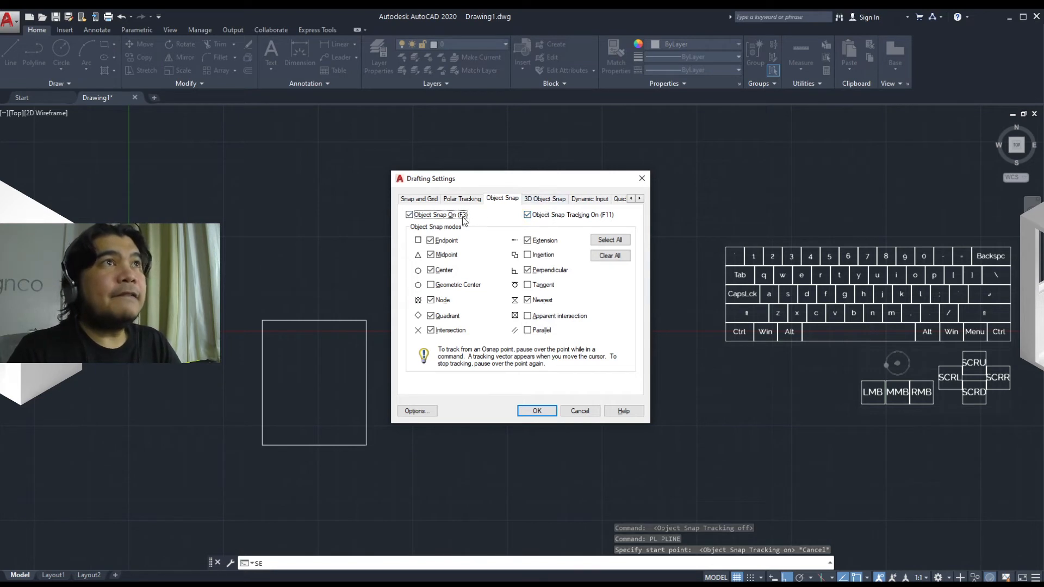
click(550, 199)
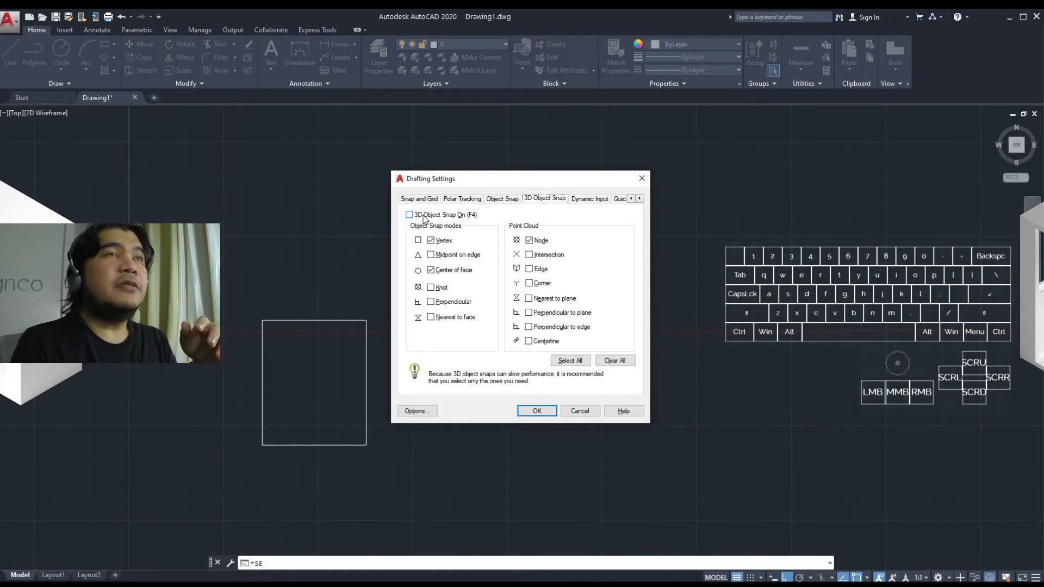
Step: Review the dynamic input options, including the pointer input and dimension input settings, without changing them
click(588, 198)
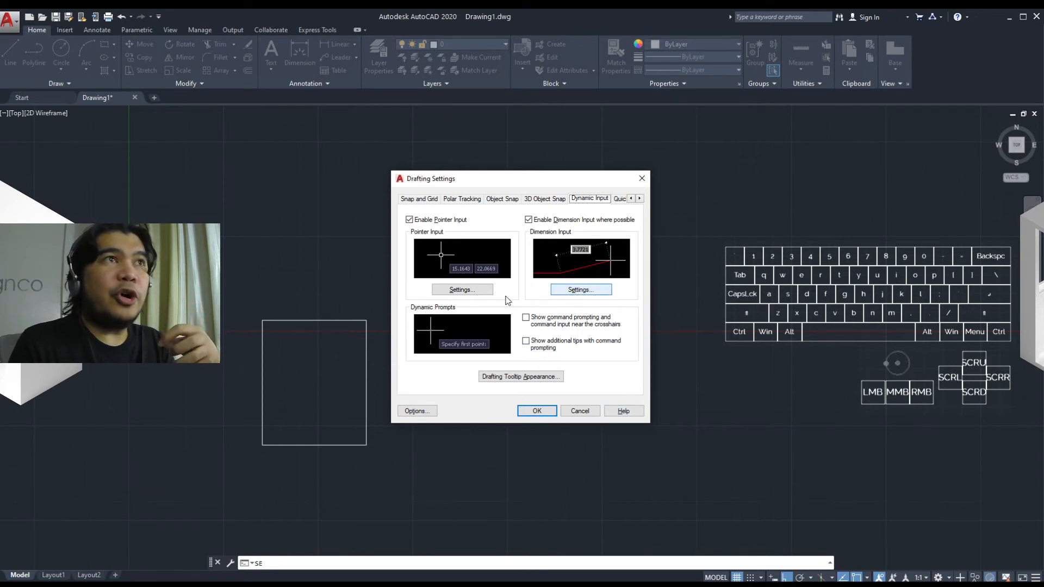
click(463, 291)
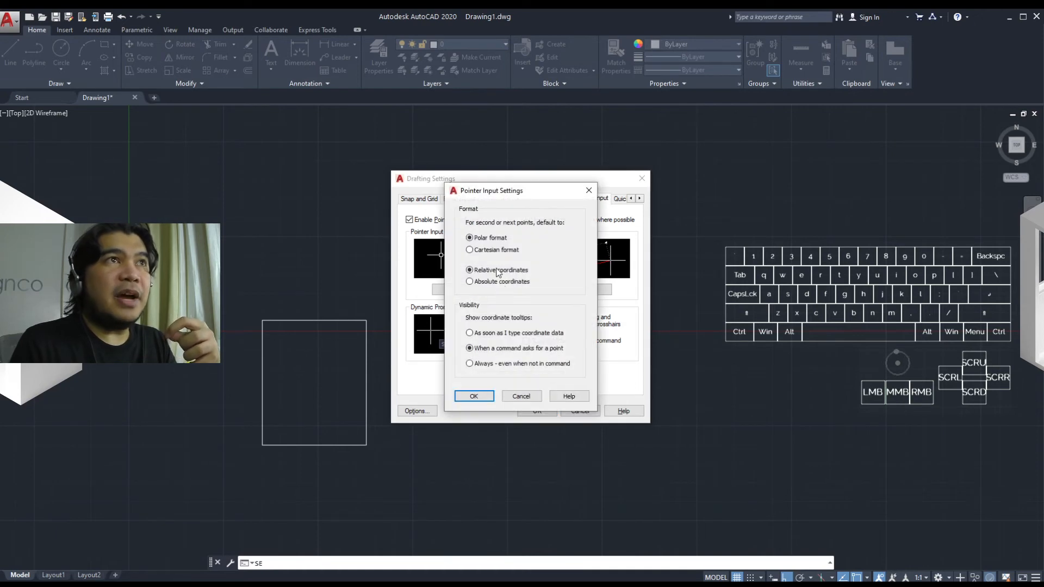
click(520, 396)
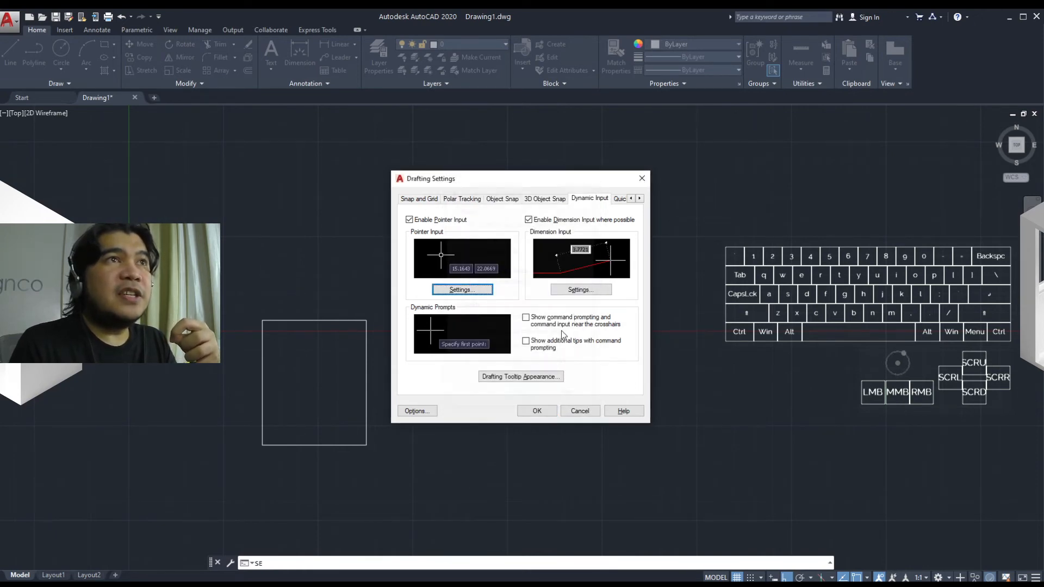
click(594, 290)
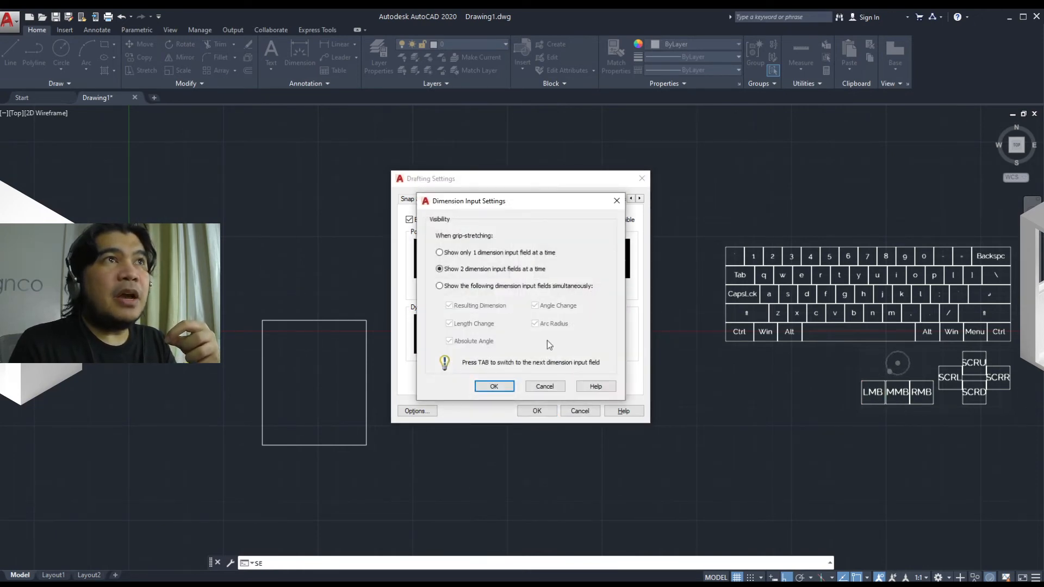
click(545, 386)
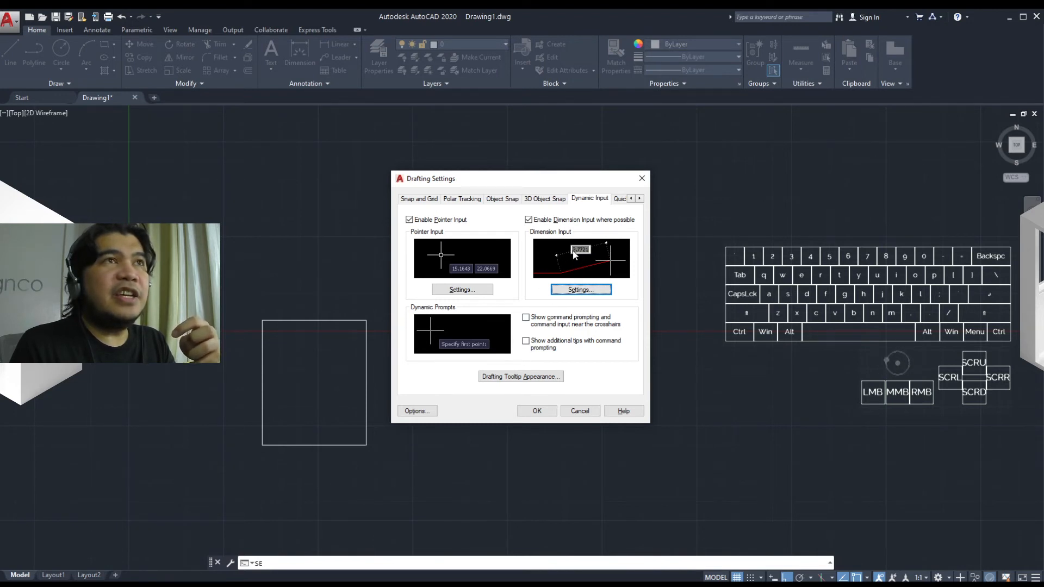
Step: Move the Drafting Settings dialog aside and apply it with pointer input and dimension input enabled
drag(553, 178, 757, 179)
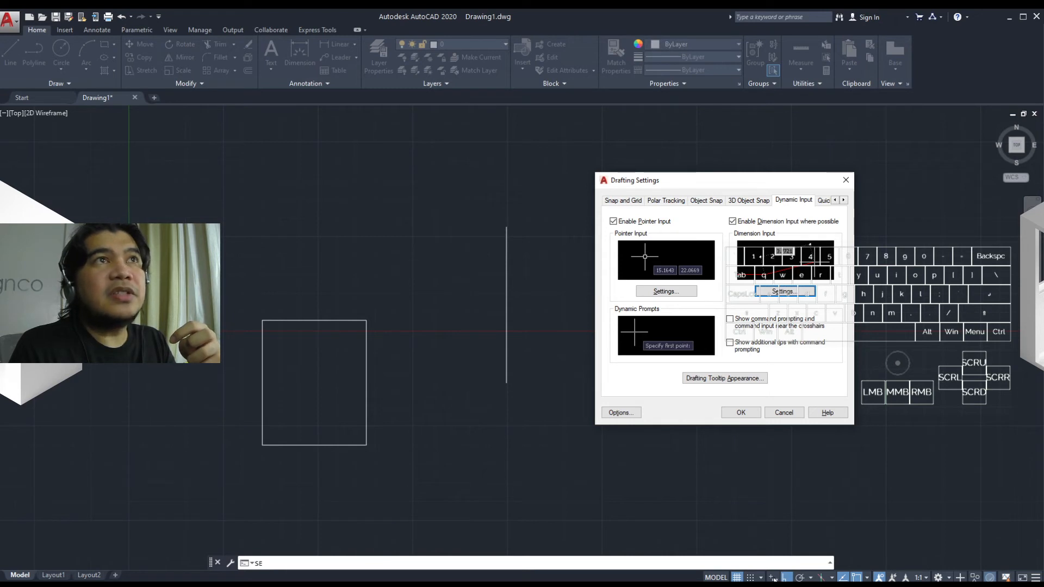
drag(740, 181, 671, 197)
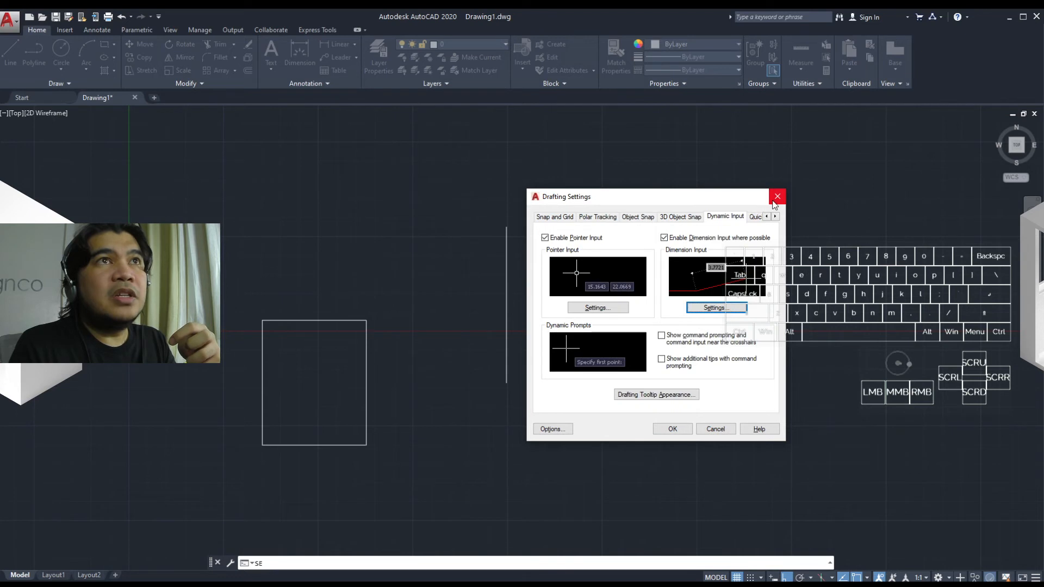
click(673, 429)
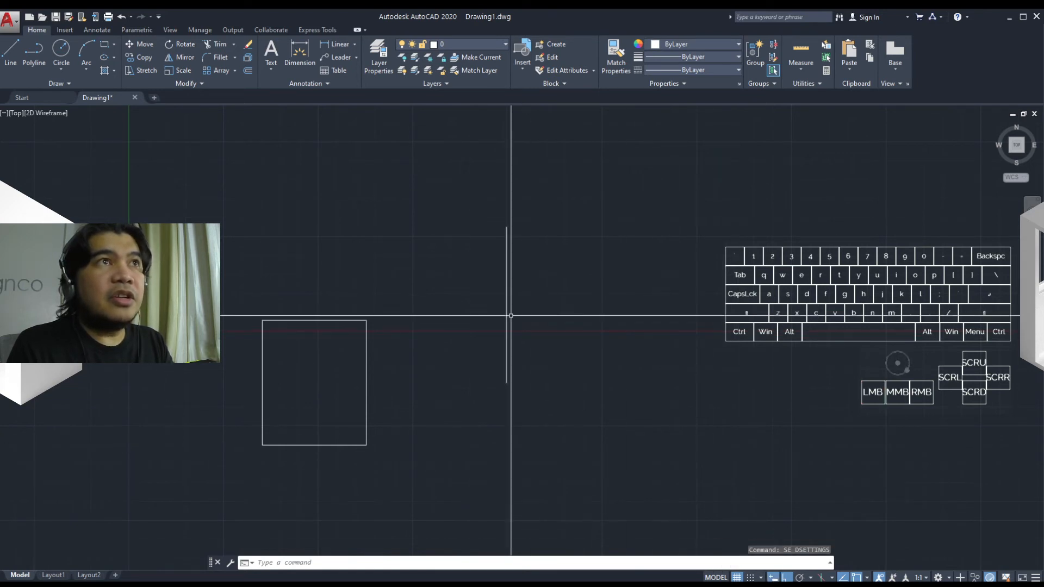
Step: Draw a 350-unit polyline at 45° from the vertical line's midpoint with Ortho off
text(pl)
key(space)
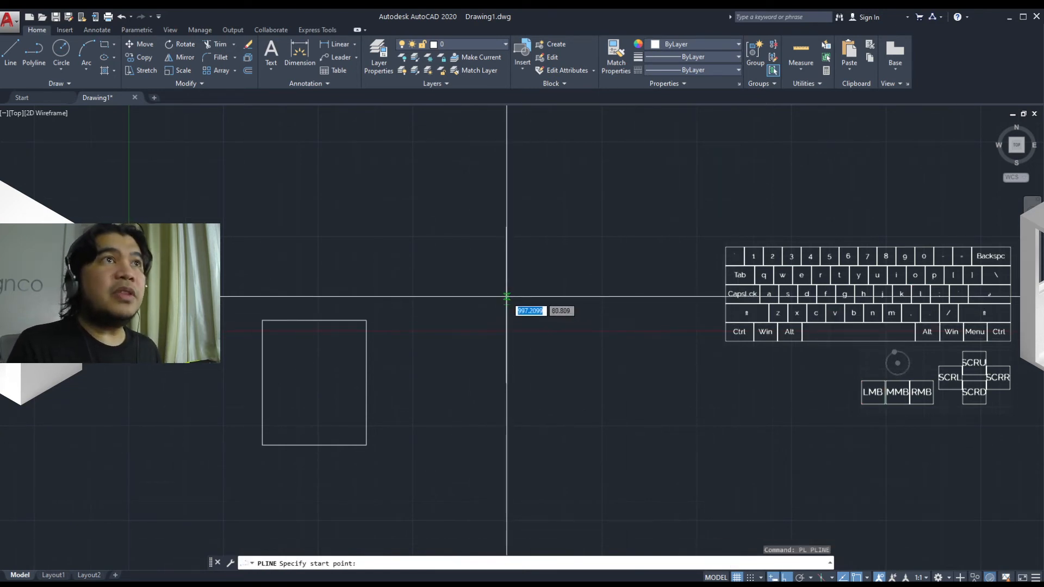
click(506, 300)
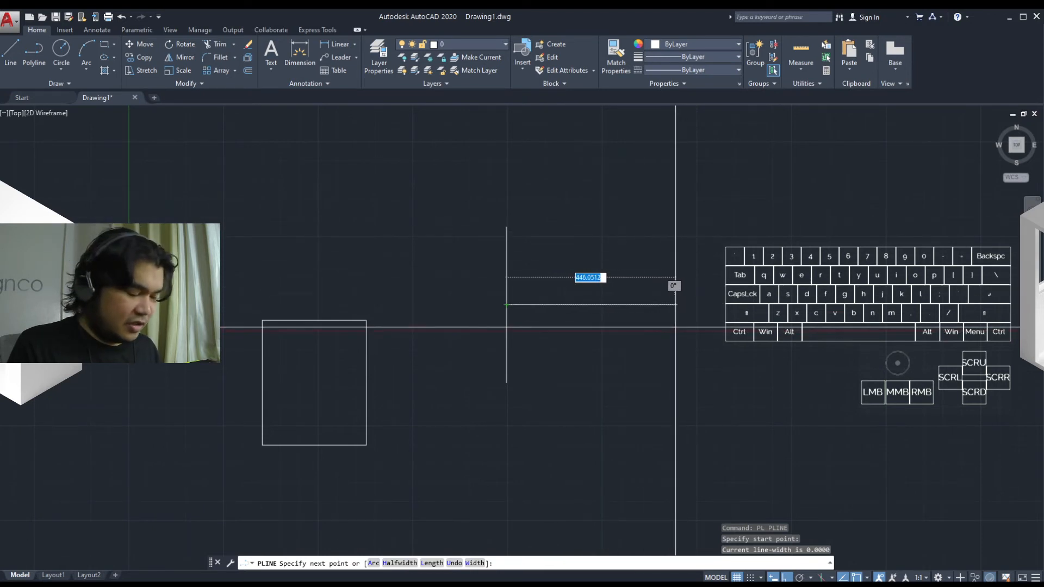
key(F8)
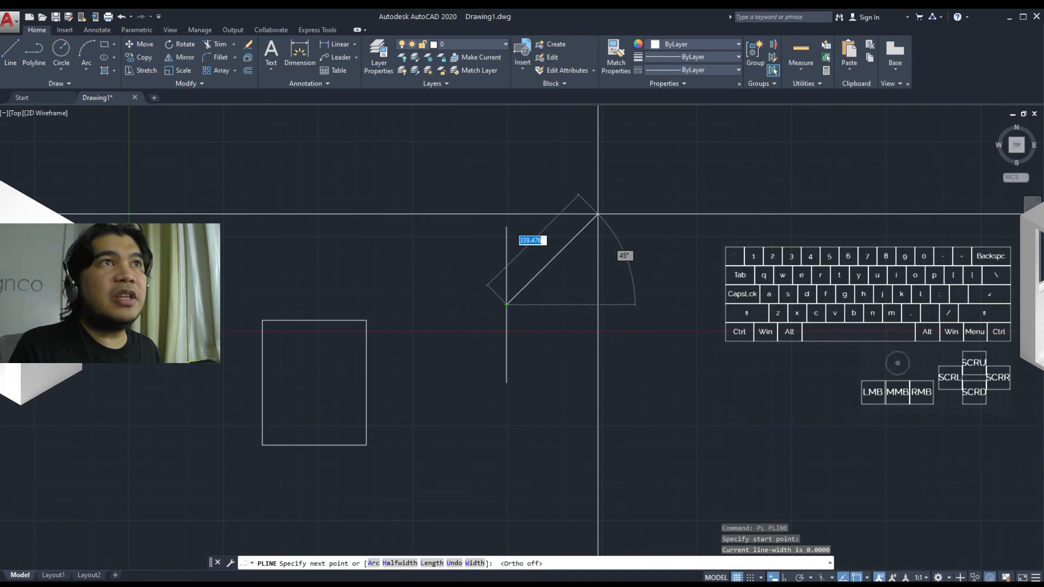
text(350)
key(Return)
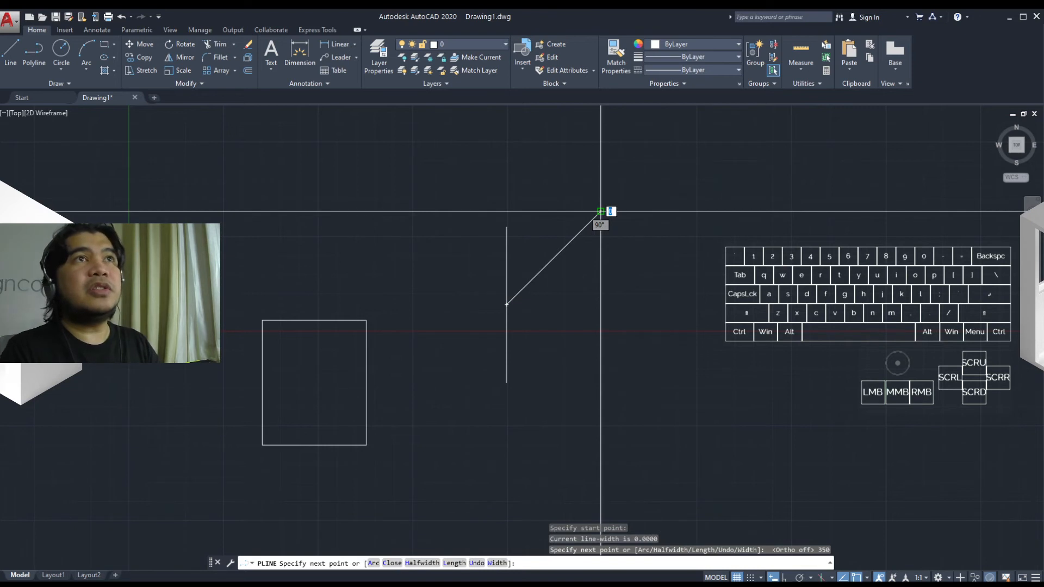
key(Escape)
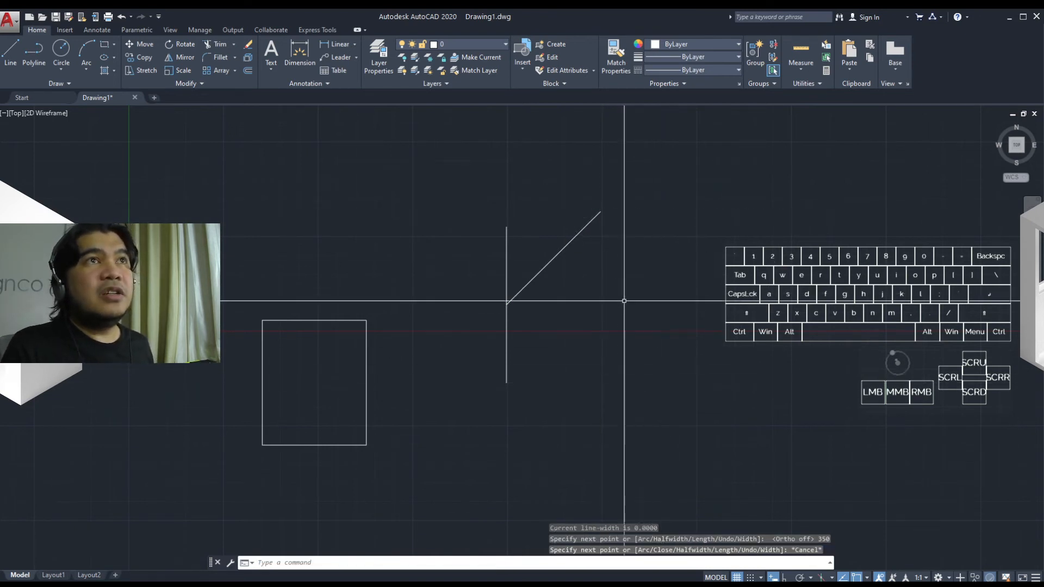
Step: Draw a horizontal polyline to the right from the start point of the diagonal line with Ortho on
click(553, 259)
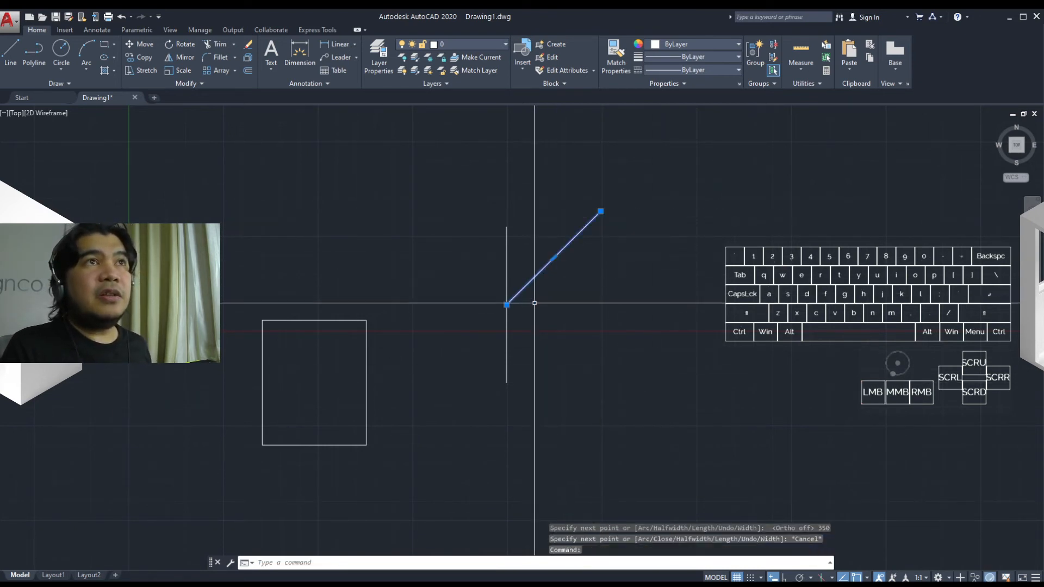
scroll(533, 302, up, 2)
middle_drag(534, 303, 576, 361)
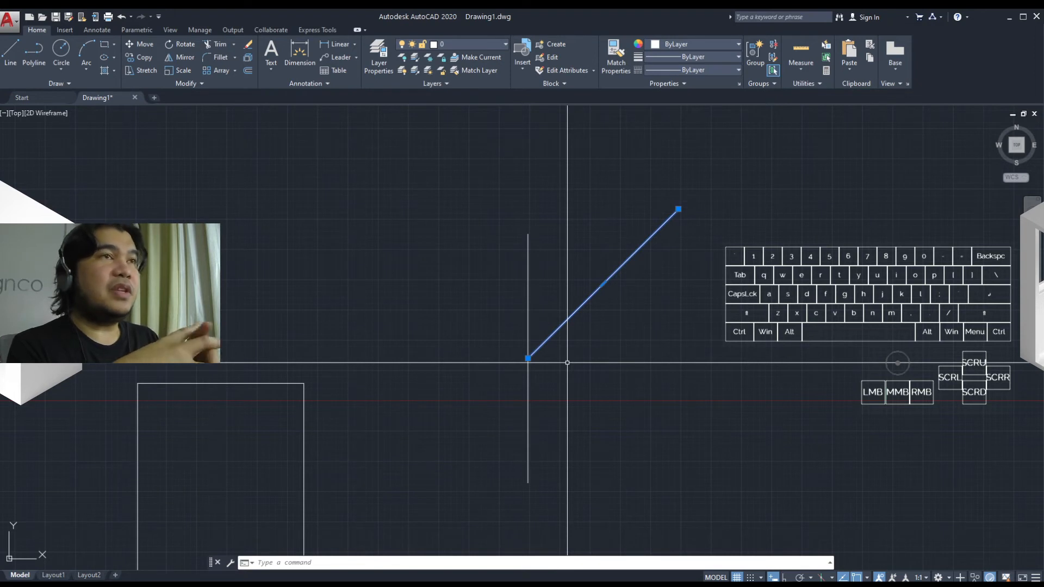
text(pl)
key(space)
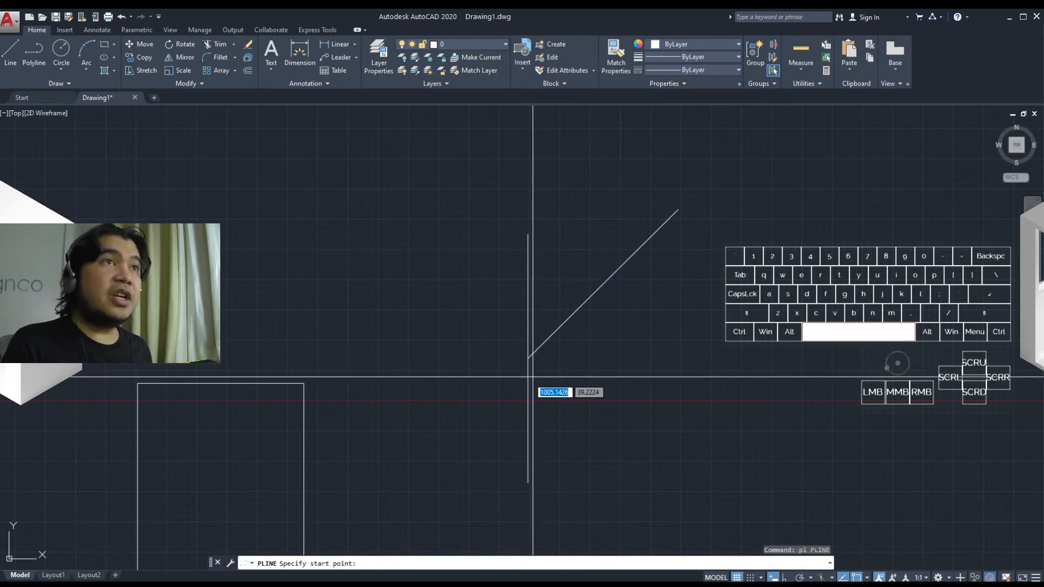
click(527, 358)
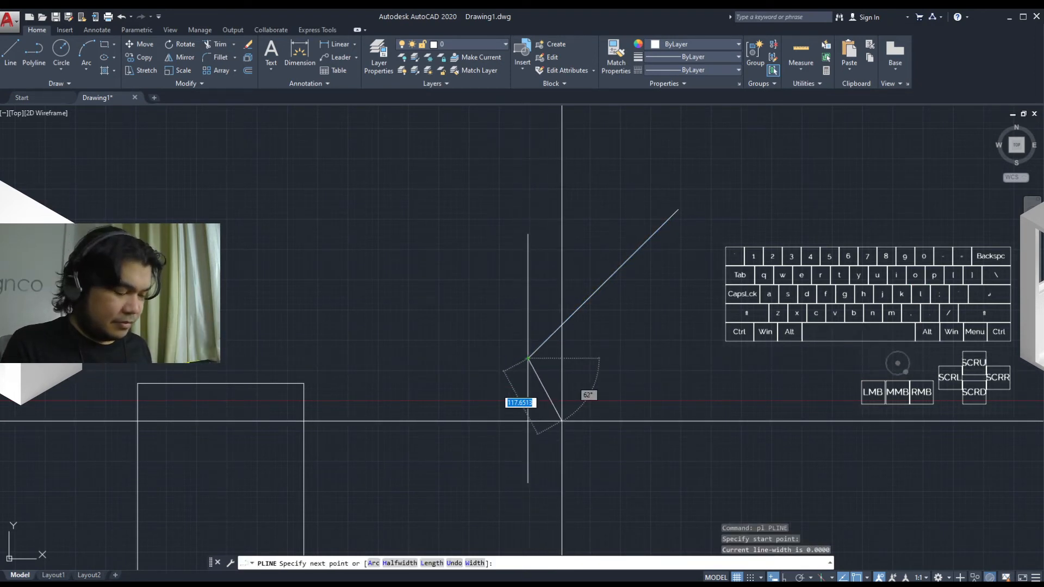
key(F8)
click(813, 358)
key(space)
Step: Add an angular dimension between the horizontal line and the diagonal line
text(dan)
key(space)
click(587, 358)
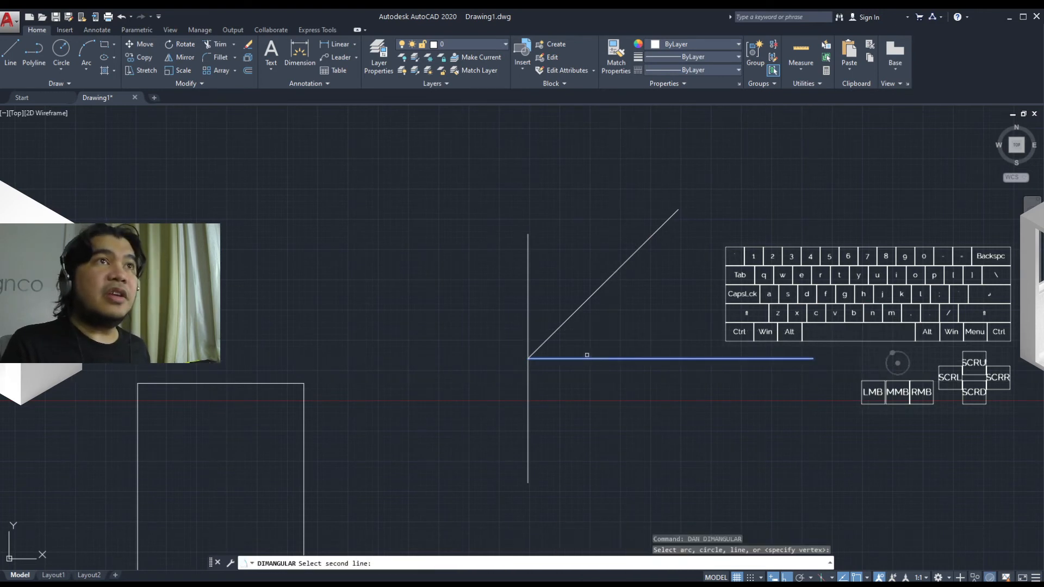
click(558, 331)
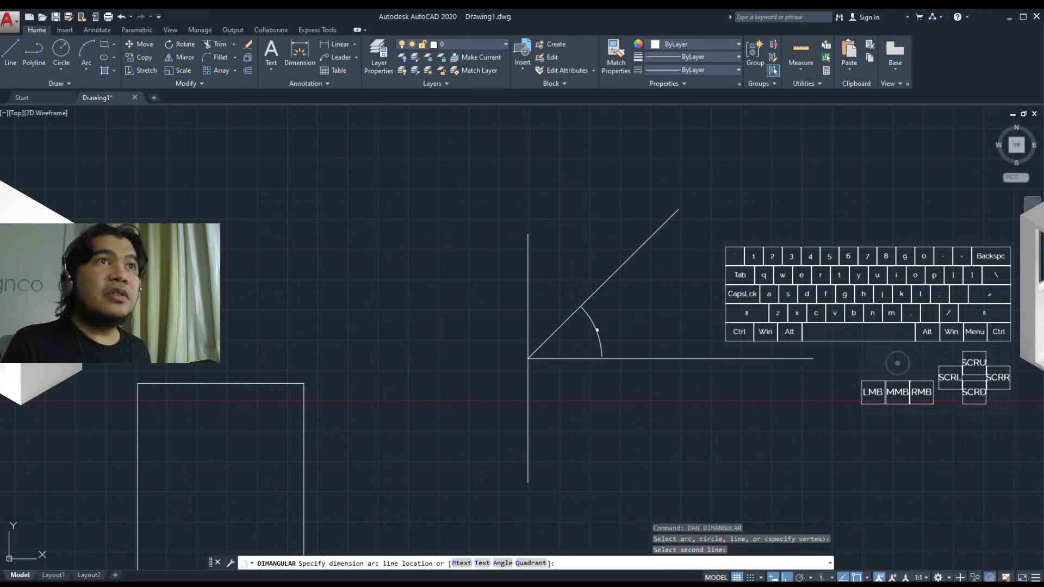
click(591, 333)
Step: Examine the angular dimension's properties and inspect the dimensioned lines up close
scroll(589, 330, up, 8)
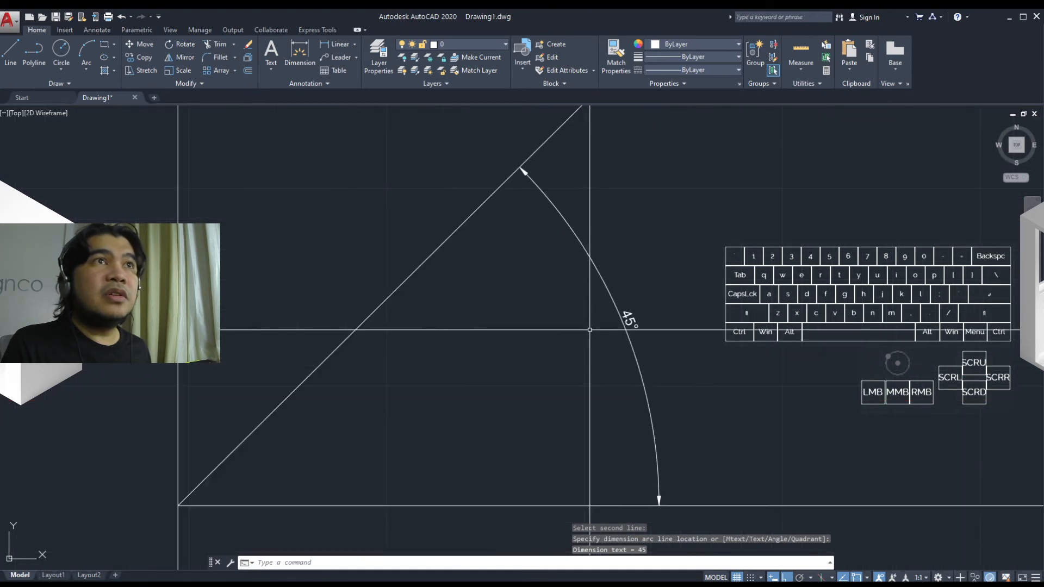
click(630, 320)
text(mo)
key(Return)
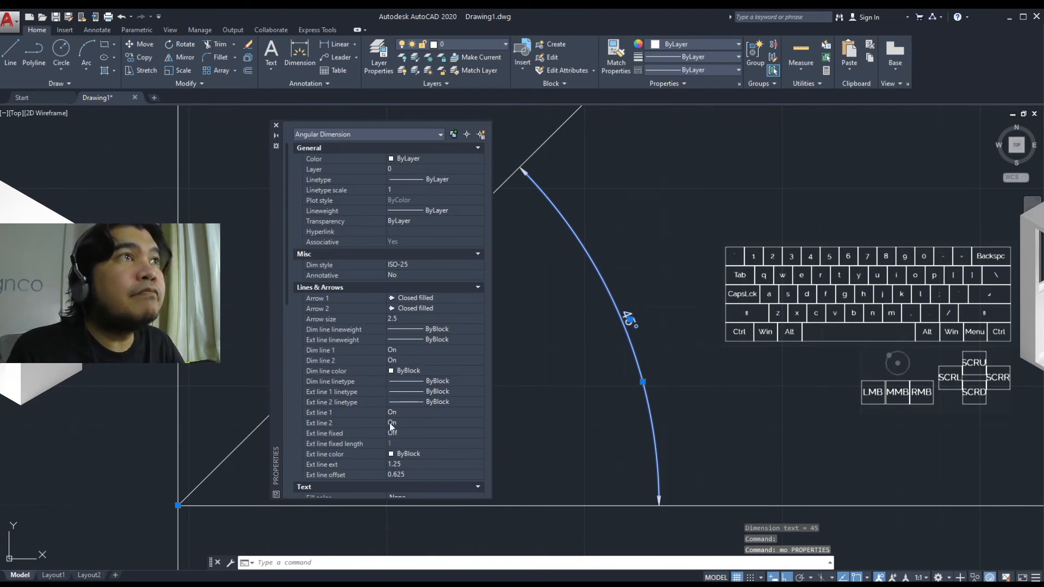
mouse_move(286, 259)
mouse_down()
mouse_move(285, 405)
mouse_move(300, 493)
mouse_move(298, 131)
mouse_up()
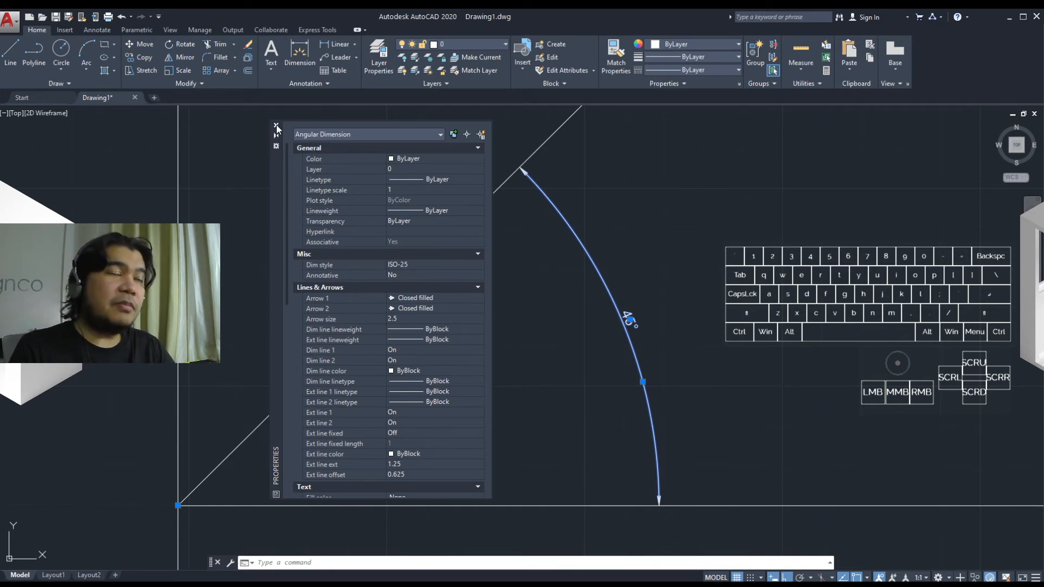
click(277, 125)
scroll(517, 392, down, 4)
scroll(517, 392, up, 2)
mouse_move(559, 387)
middle_down()
mouse_move(496, 425)
mouse_move(483, 419)
mouse_move(504, 418)
middle_up()
scroll(495, 426, down, 4)
key(Escape)
Step: Enable displaying the Quick Properties palette on selection in the drafting settings and apply it
scroll(523, 430, up, 2)
text(sd)
key(BackSpace)
text(e)
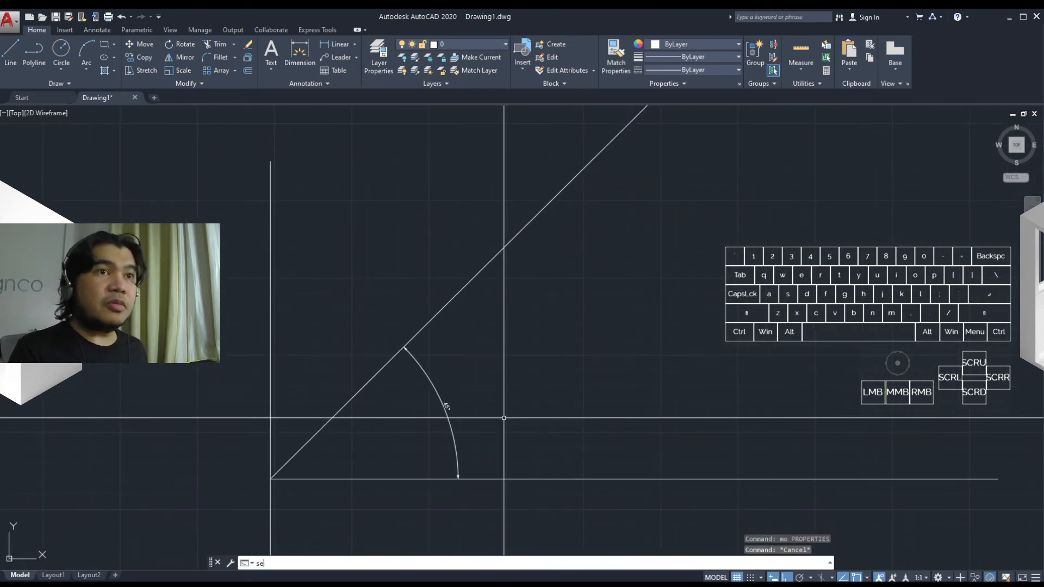
key(Return)
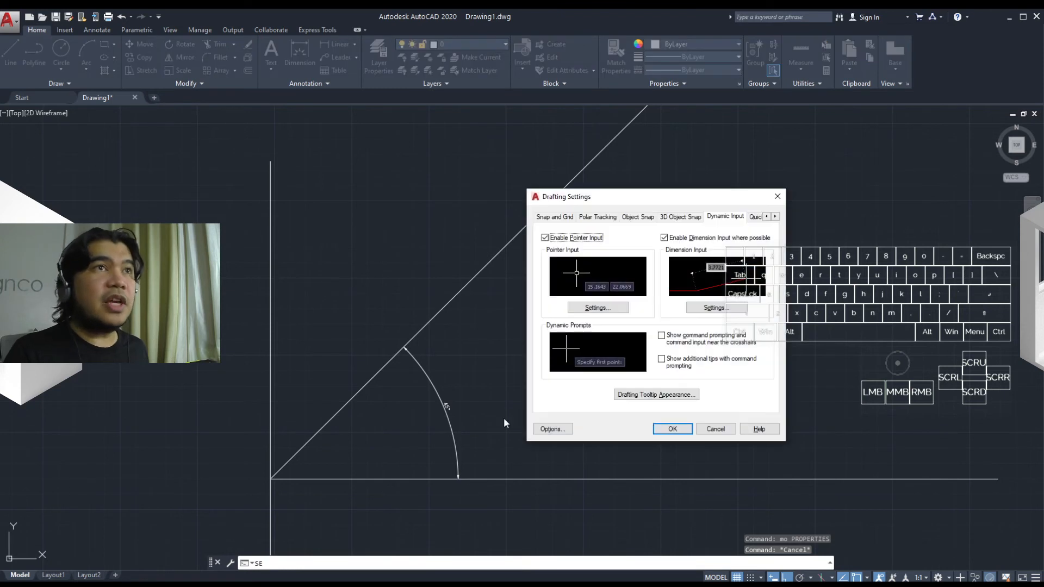
click(774, 217)
click(775, 217)
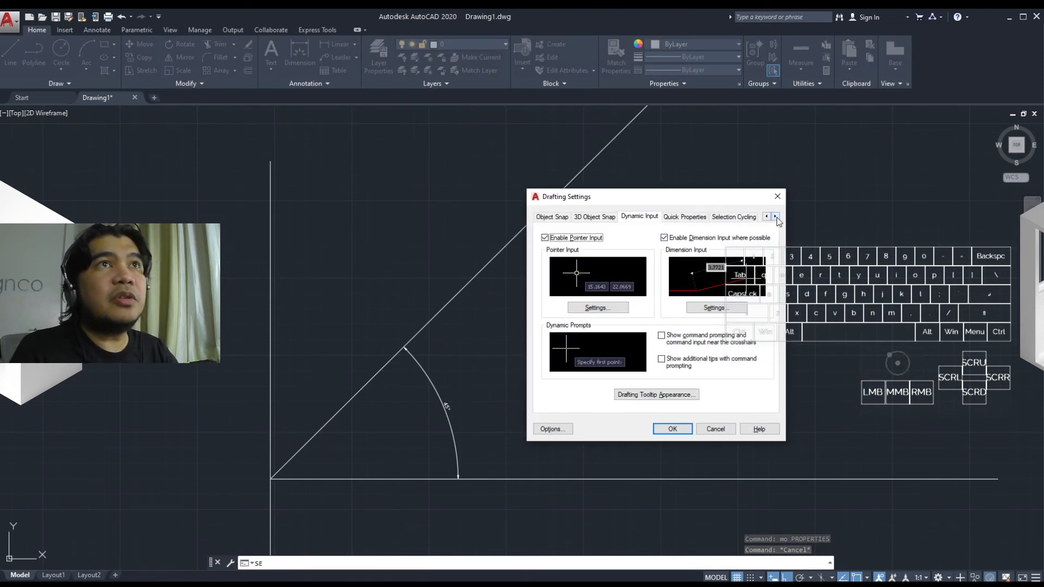
click(692, 219)
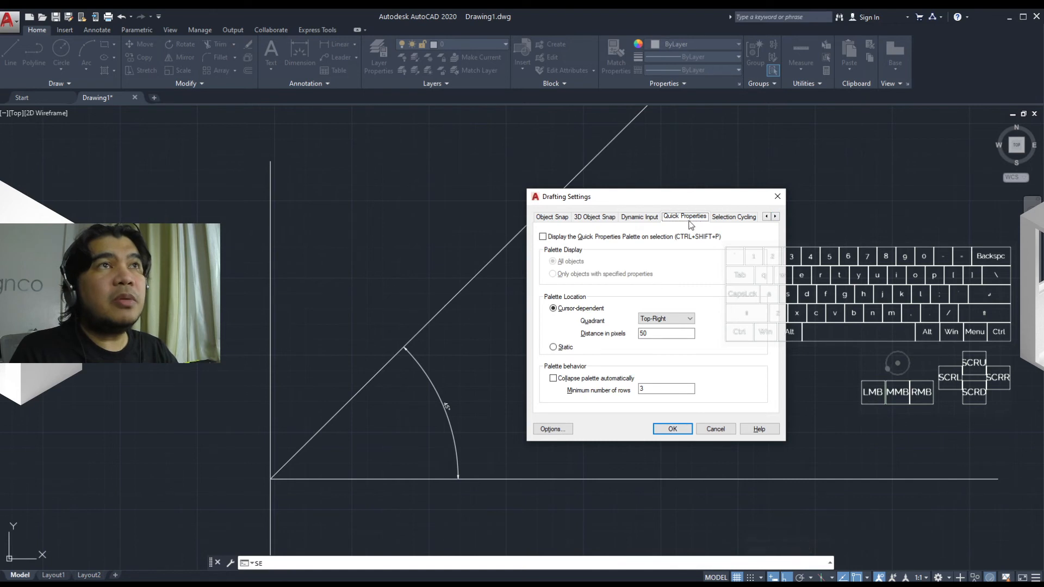
click(542, 236)
click(672, 429)
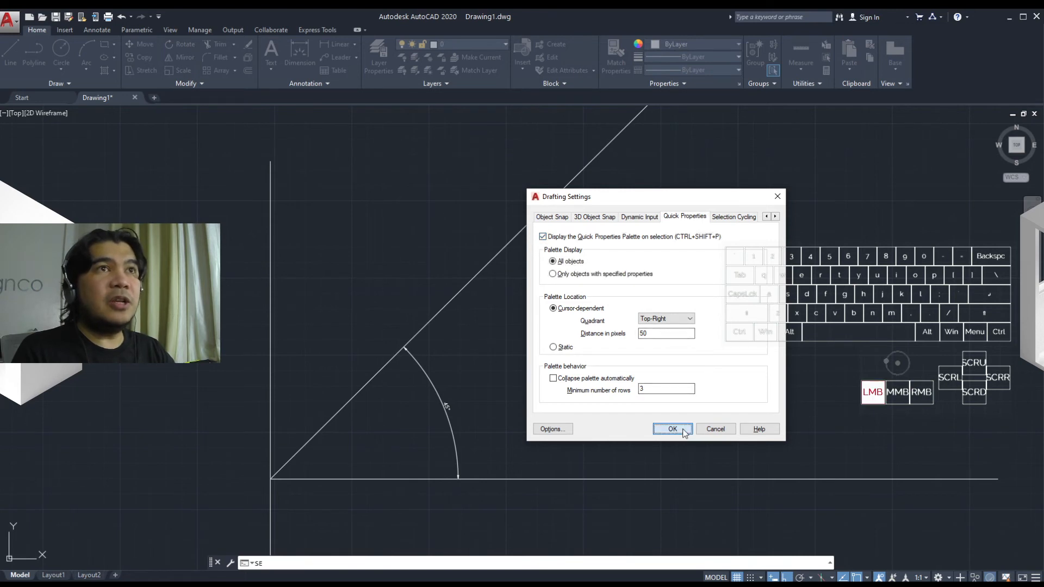
Step: Inspect the quick properties of the diagonal polyline, the vertical line and the angular dimension one after another
click(494, 255)
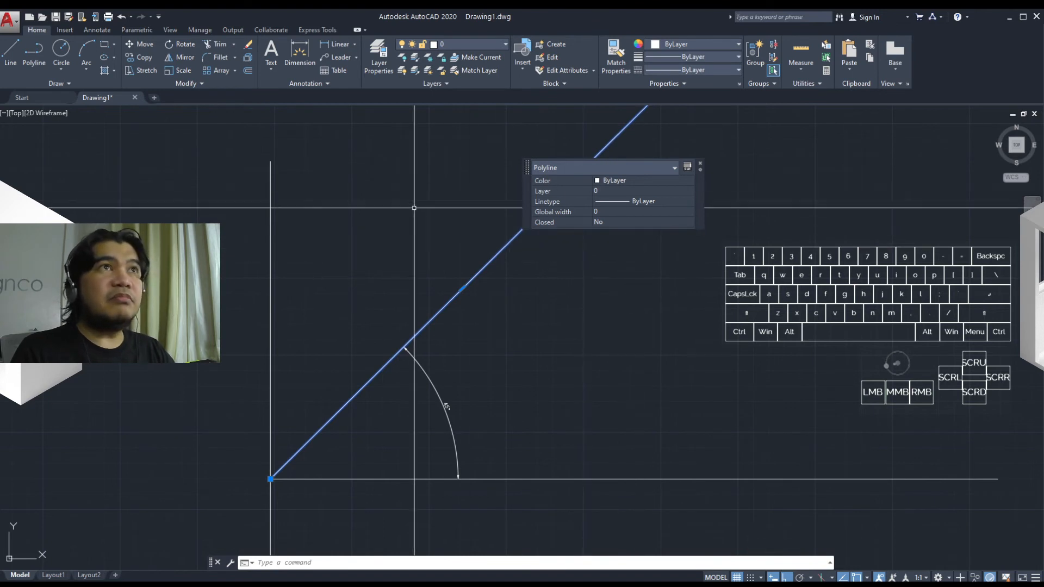
key(Escape)
click(273, 242)
key(Escape)
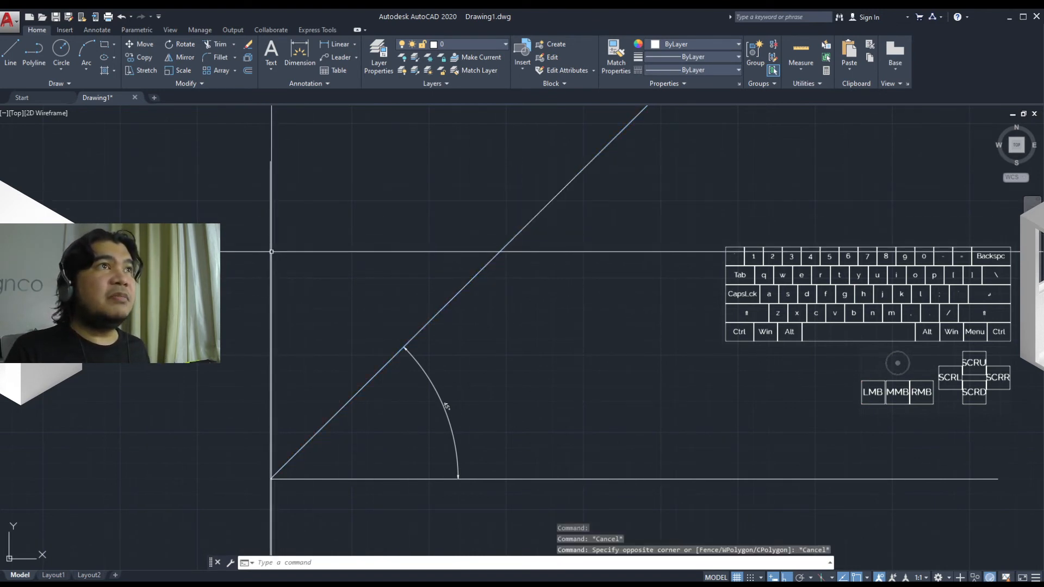
click(271, 251)
key(Escape)
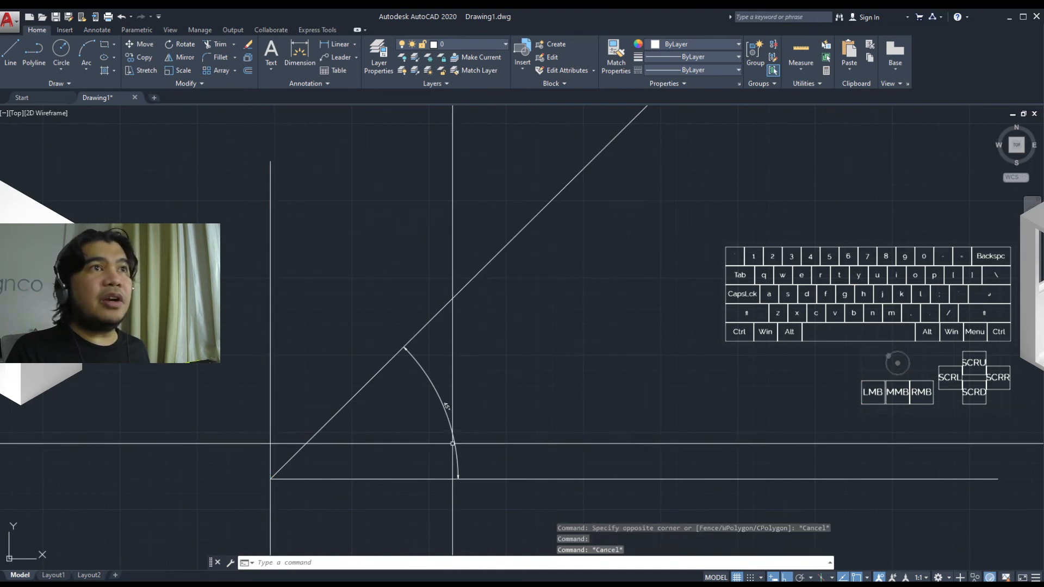
click(454, 446)
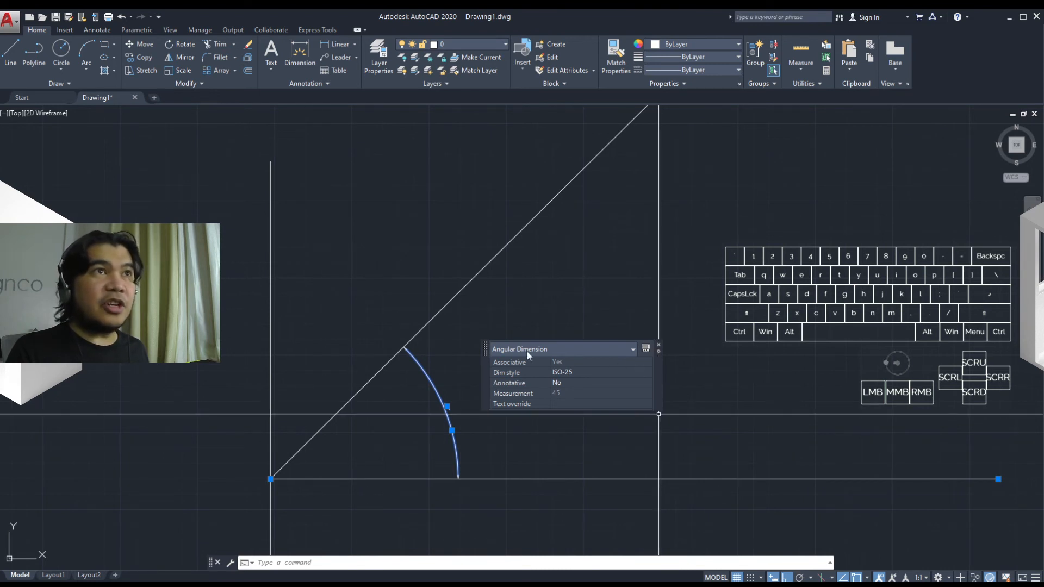
key(Escape)
Step: Turn off displaying the Quick Properties palette on selection and review the Selection Cycling settings, keeping selection cycling disabled
text(SE)
key(space)
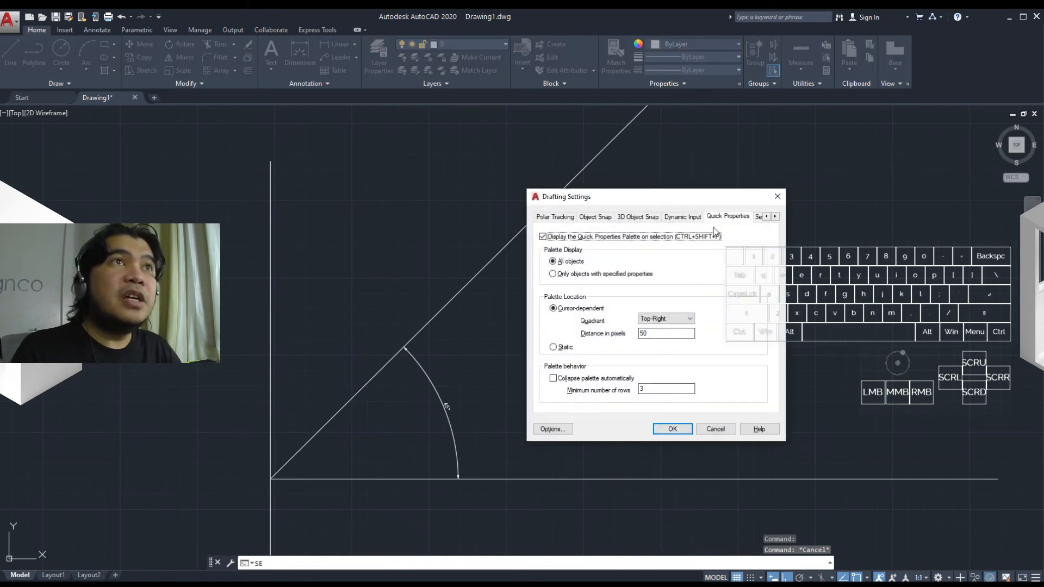
click(543, 237)
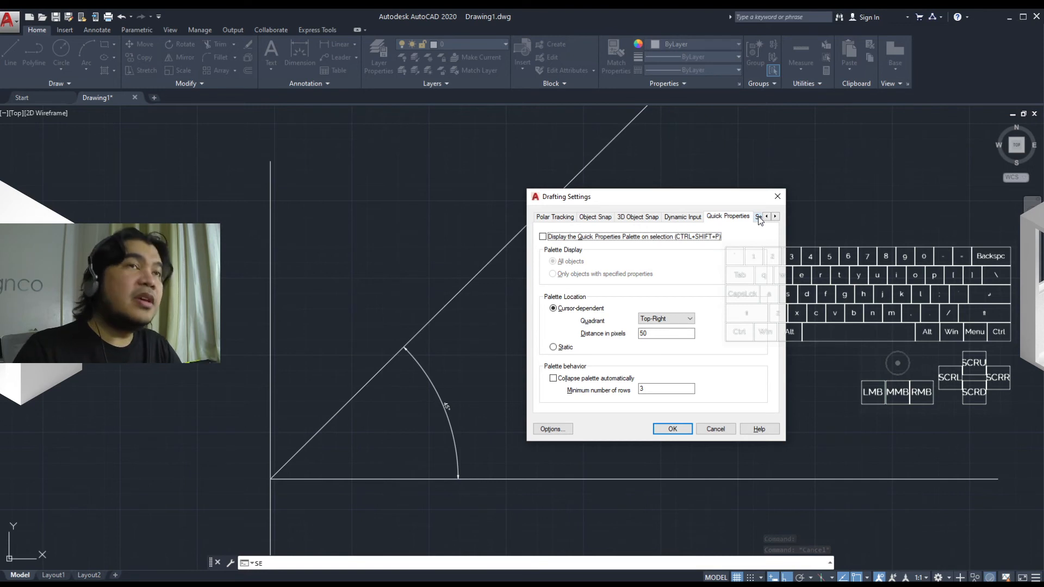
click(774, 217)
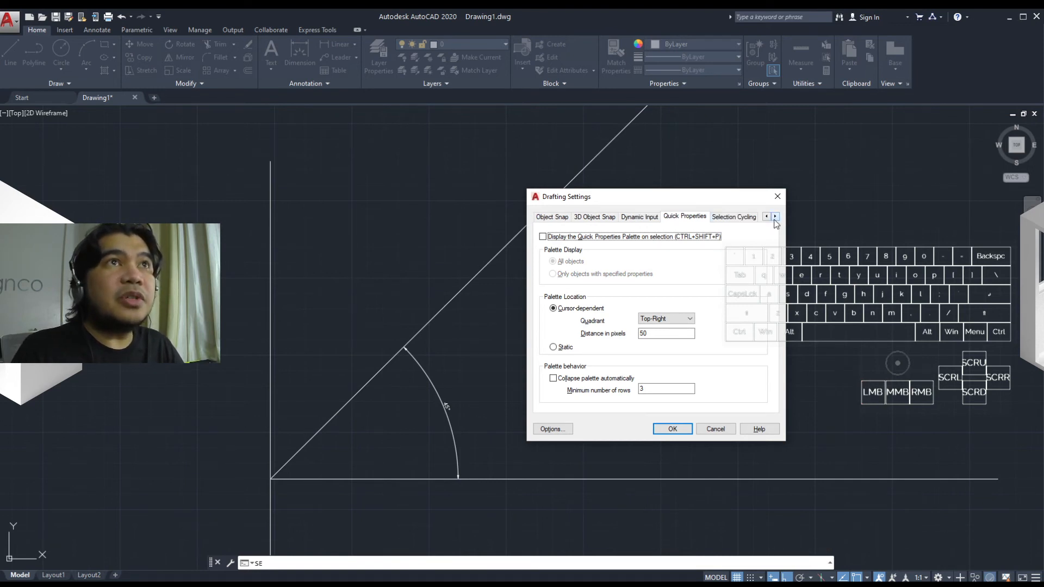
click(724, 218)
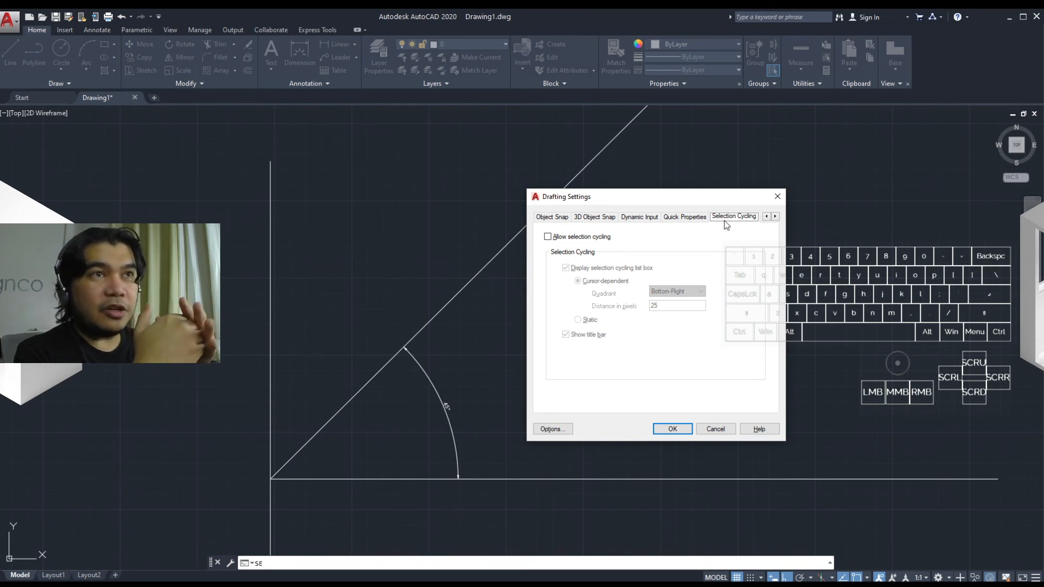
click(671, 429)
Step: Draw a horizontal polyline about 45 units long in the empty area to the right of the angular dimension
text(pl)
key(space)
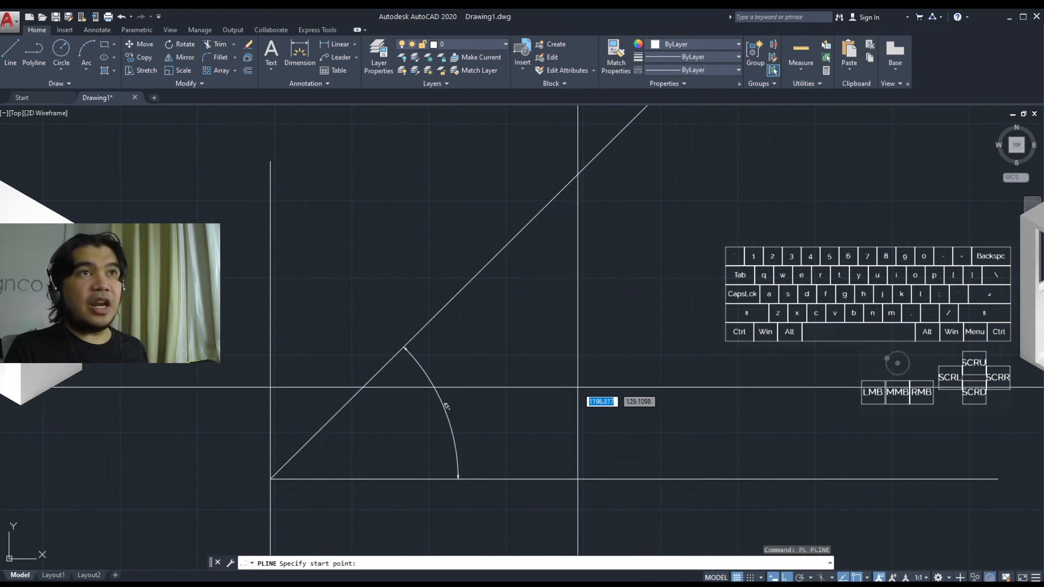
click(577, 387)
click(646, 391)
key(Escape)
Step: Draw several more polylines over the short horizontal one, snapping to the same two endpoints so they overlap exactly
key(space)
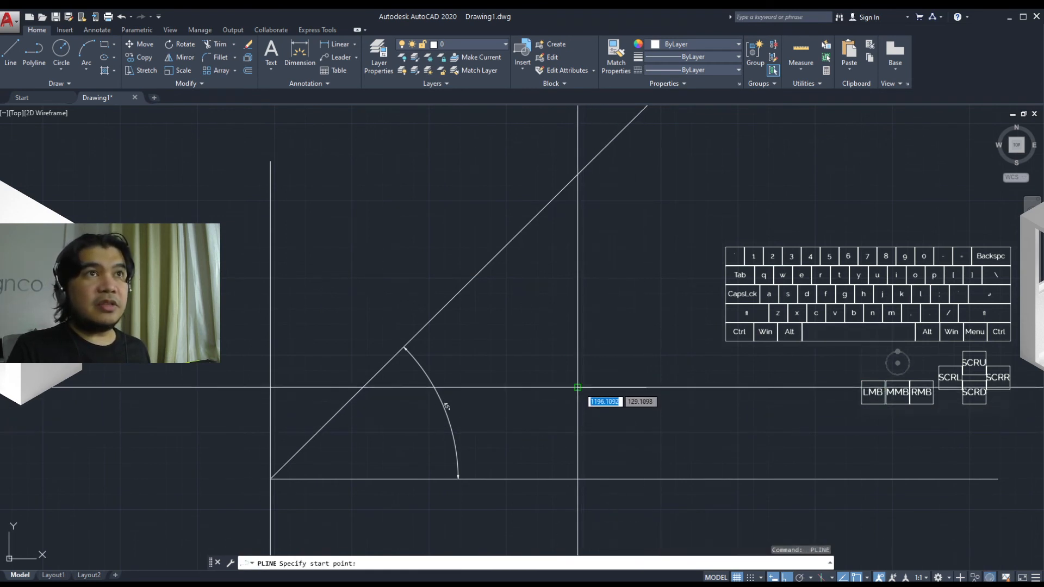
click(578, 387)
key(Escape)
key(space)
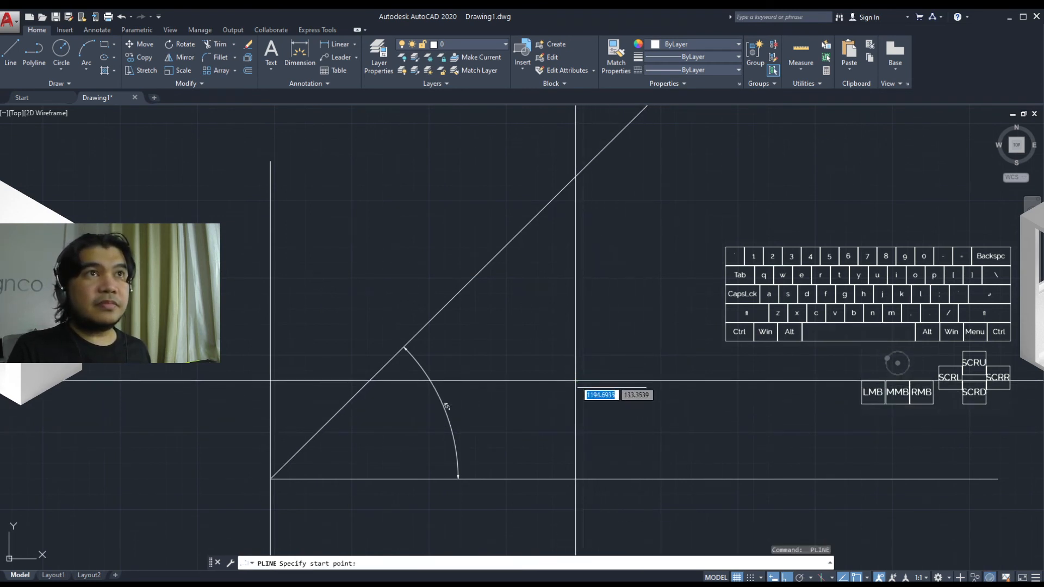
click(577, 387)
click(643, 387)
key(Escape)
key(space)
click(578, 387)
click(645, 387)
key(Escape)
key(space)
click(578, 387)
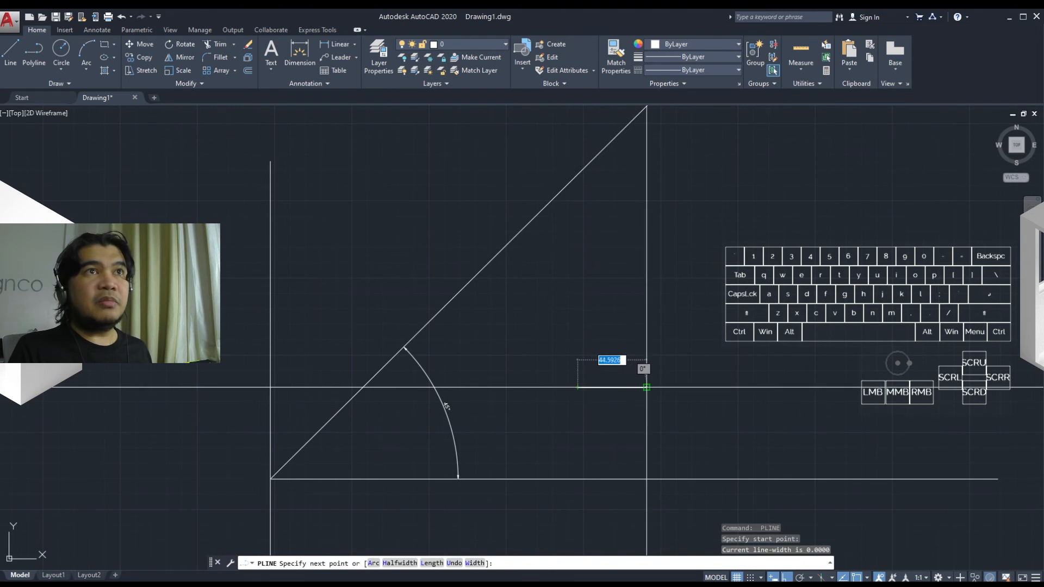
click(645, 387)
key(Escape)
key(space)
click(577, 387)
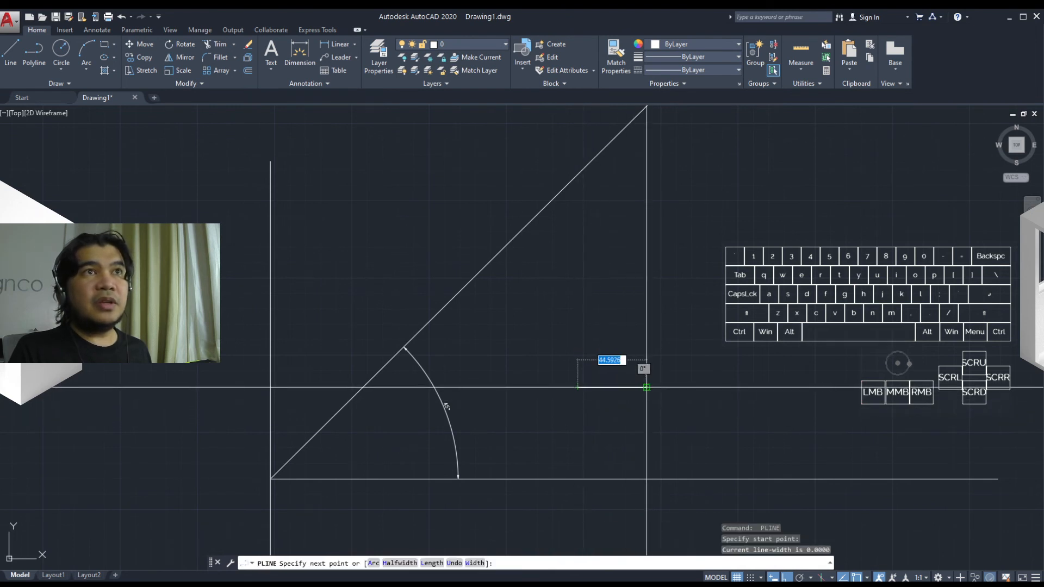
click(645, 387)
key(Escape)
Step: Move one of the overlapping short lines straight down a small distance from the stack
scroll(634, 402, up, 4)
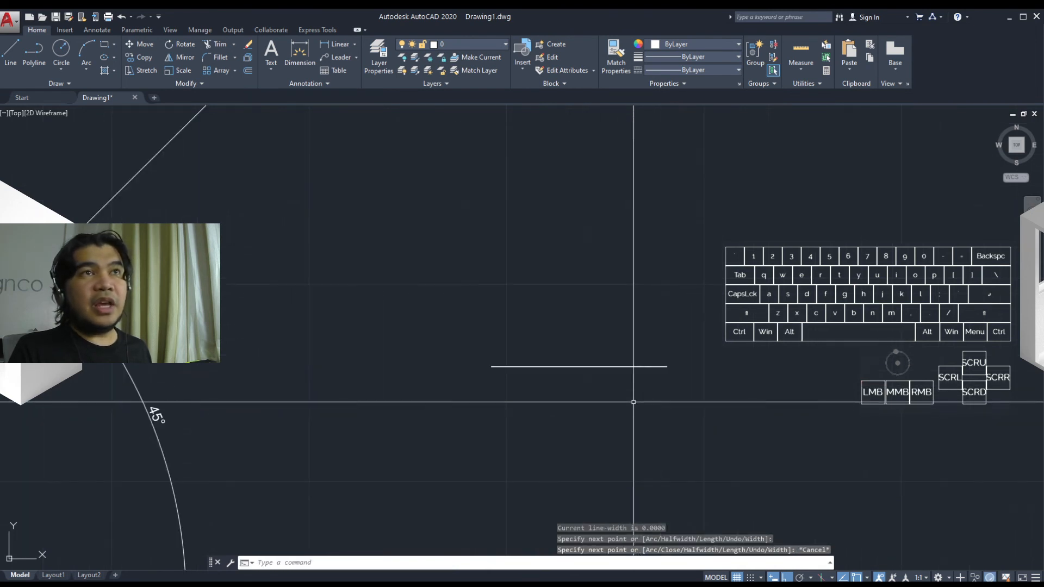
click(628, 367)
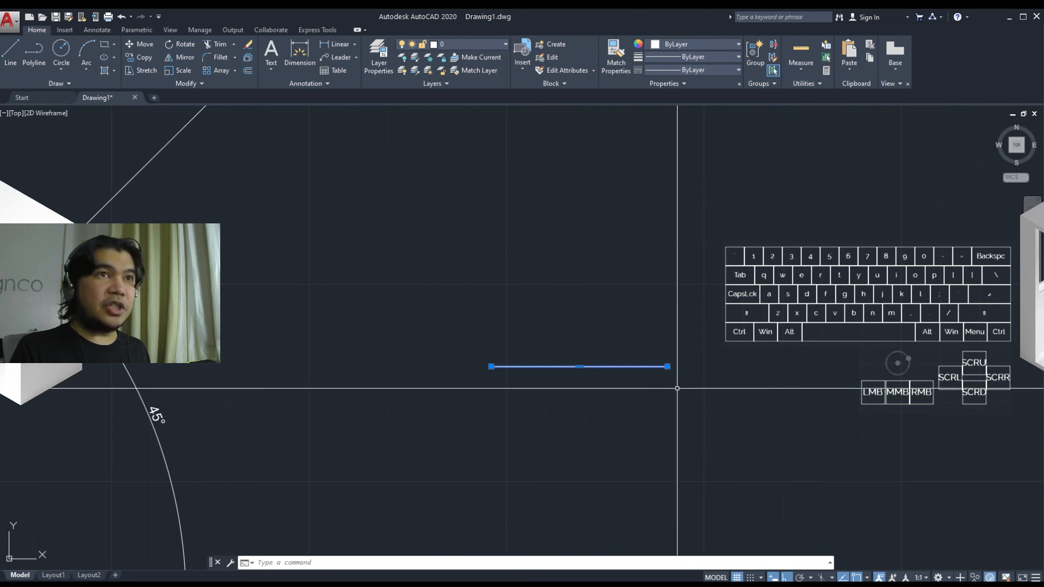
key(space)
click(691, 374)
click(686, 409)
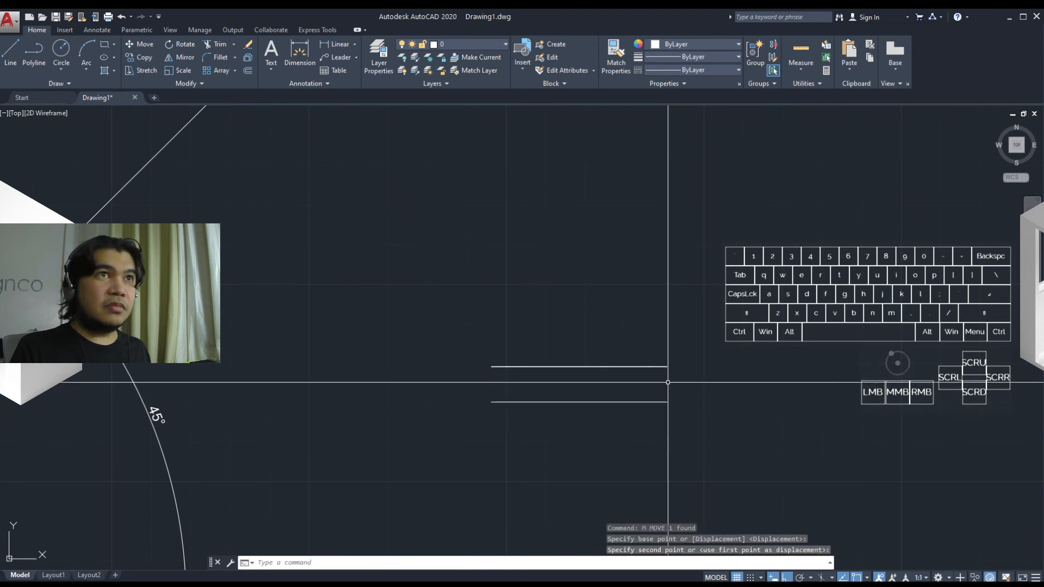
Step: Move four more of the overlapping lines straight up one at a time, placing each higher than the one before
click(664, 366)
text(m)
key(space)
click(677, 379)
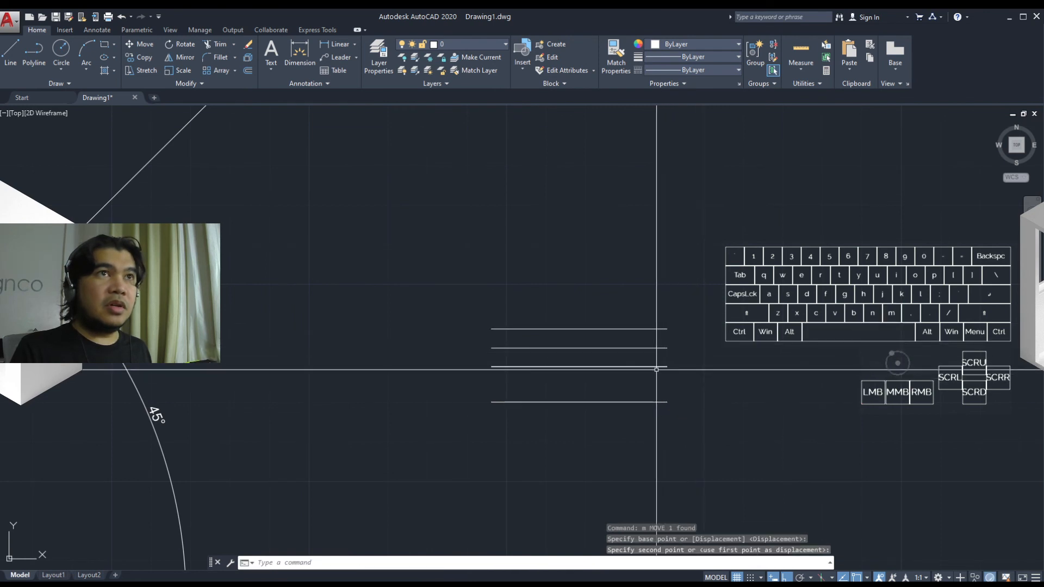
click(693, 367)
text(m)
key(space)
click(694, 386)
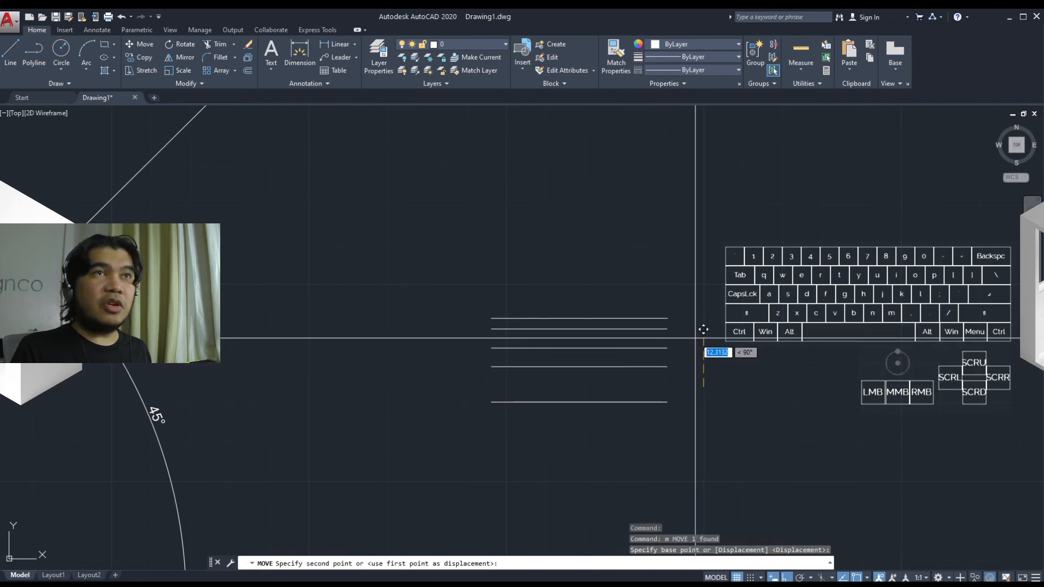
click(658, 367)
text(m)
key(space)
click(711, 375)
click(716, 311)
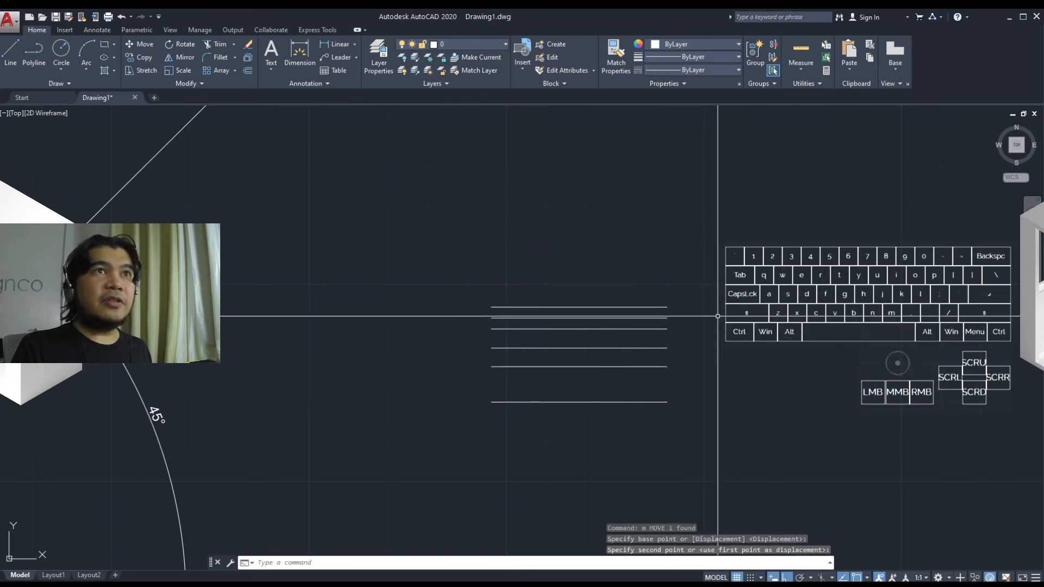
Step: Select the line left at the original stack position and move it straight up, well above all the others
click(651, 367)
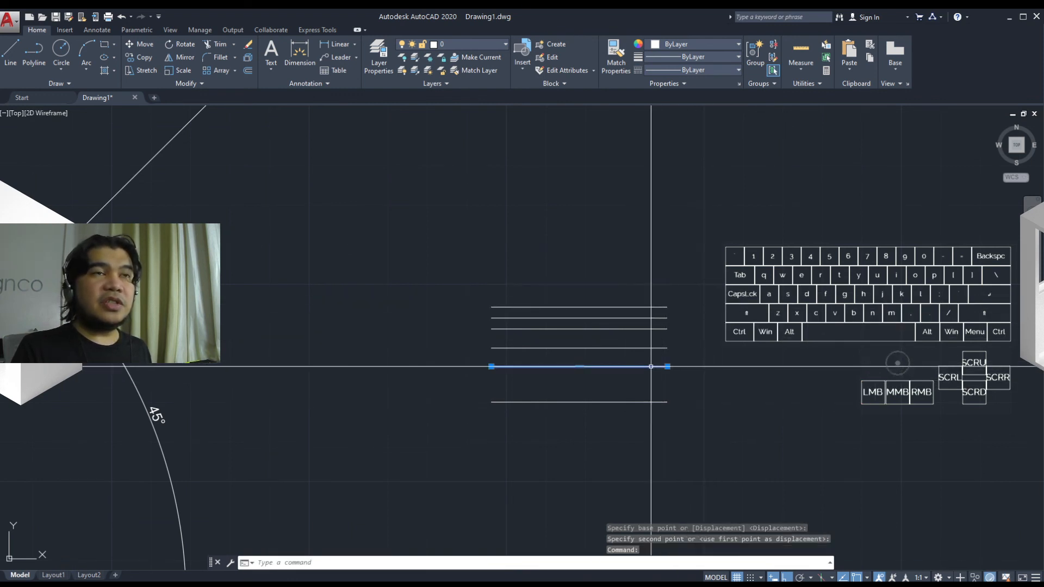
click(651, 366)
click(651, 367)
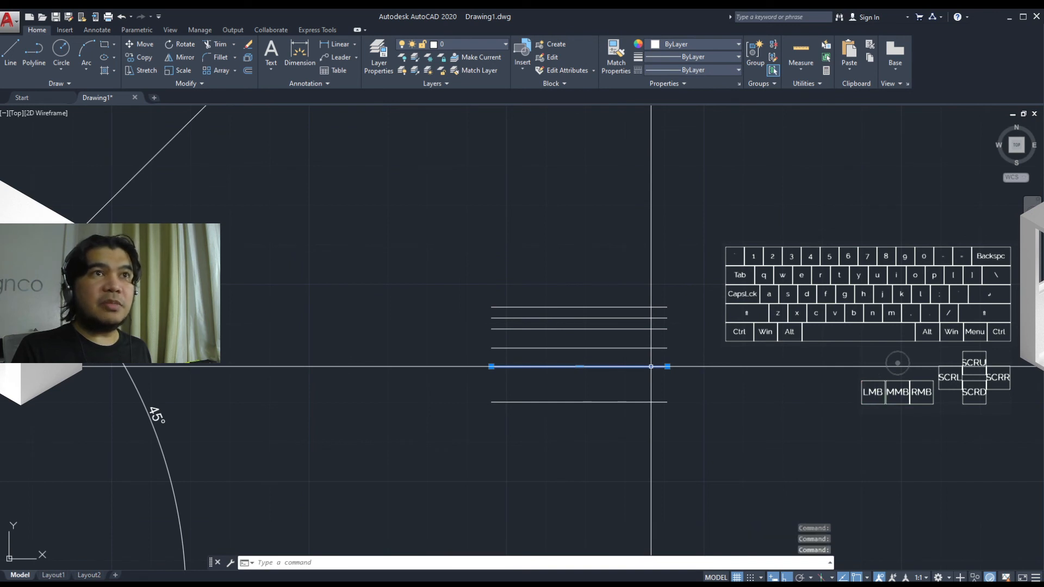
click(651, 366)
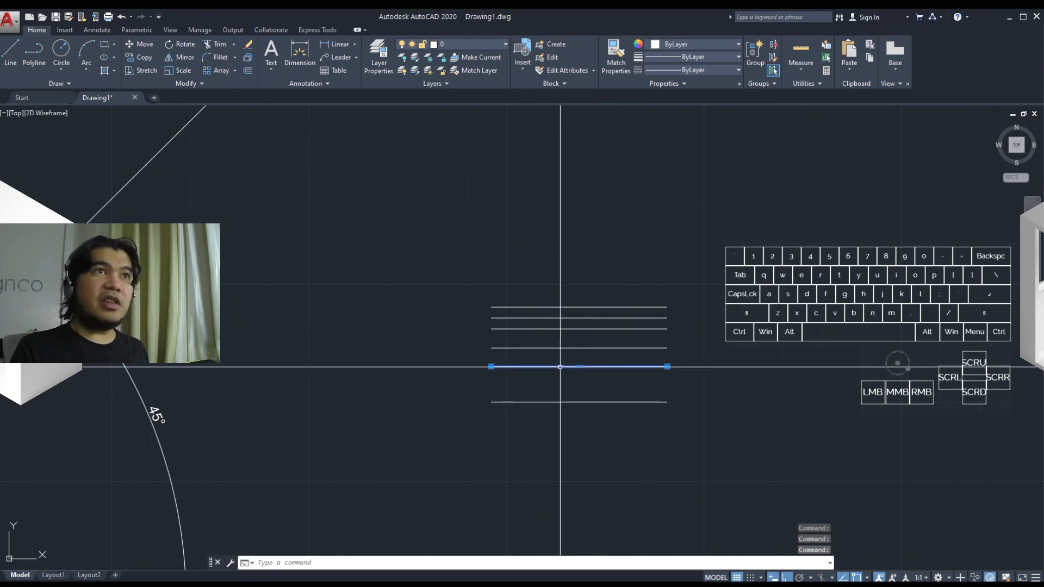
text(m)
key(Return)
click(668, 367)
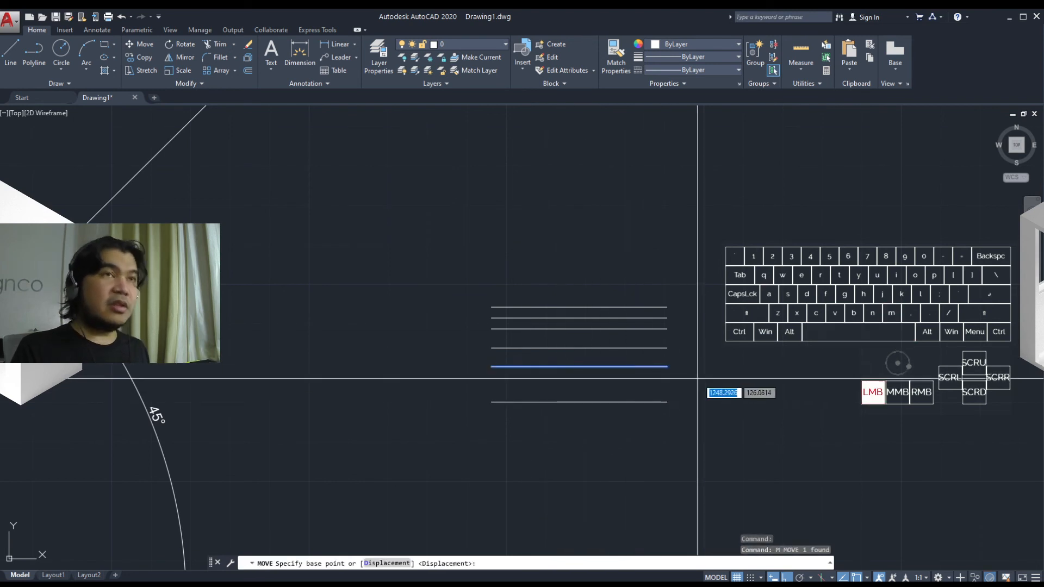
click(693, 265)
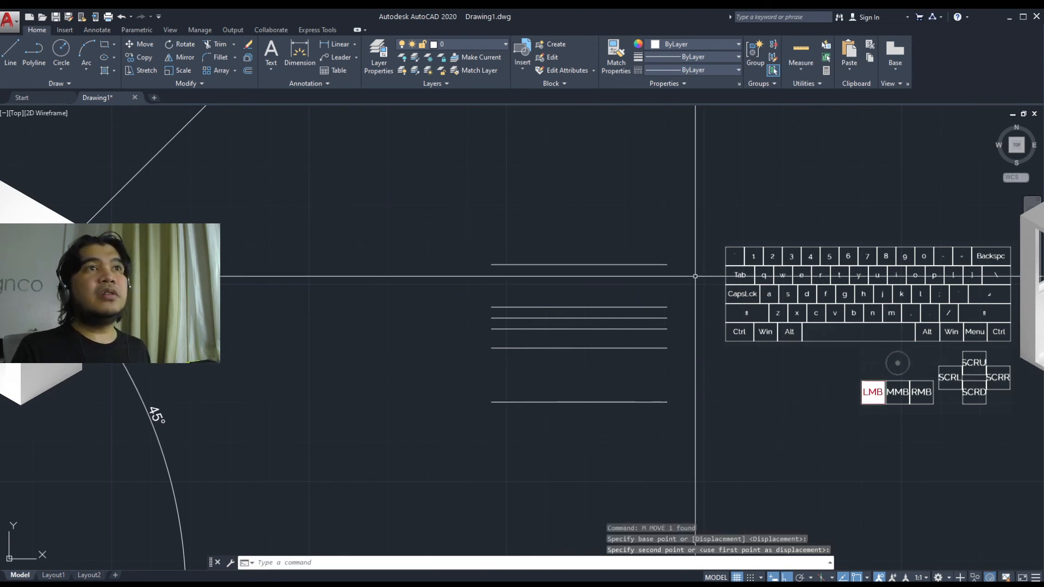
Step: Move the second line from the top onto the topmost line, matching their right endpoints
click(664, 265)
key(Escape)
click(664, 307)
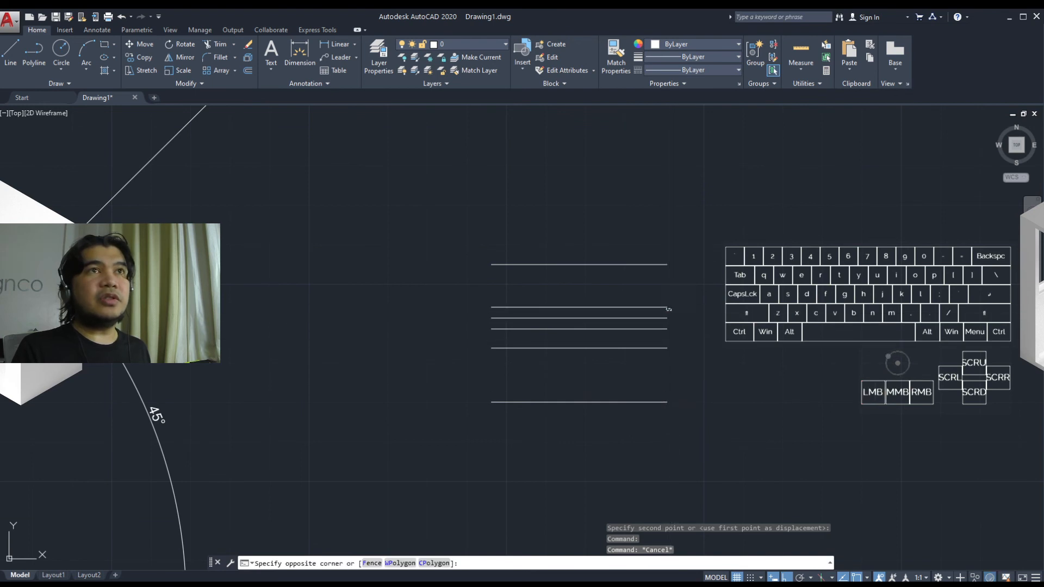
text(m)
key(Return)
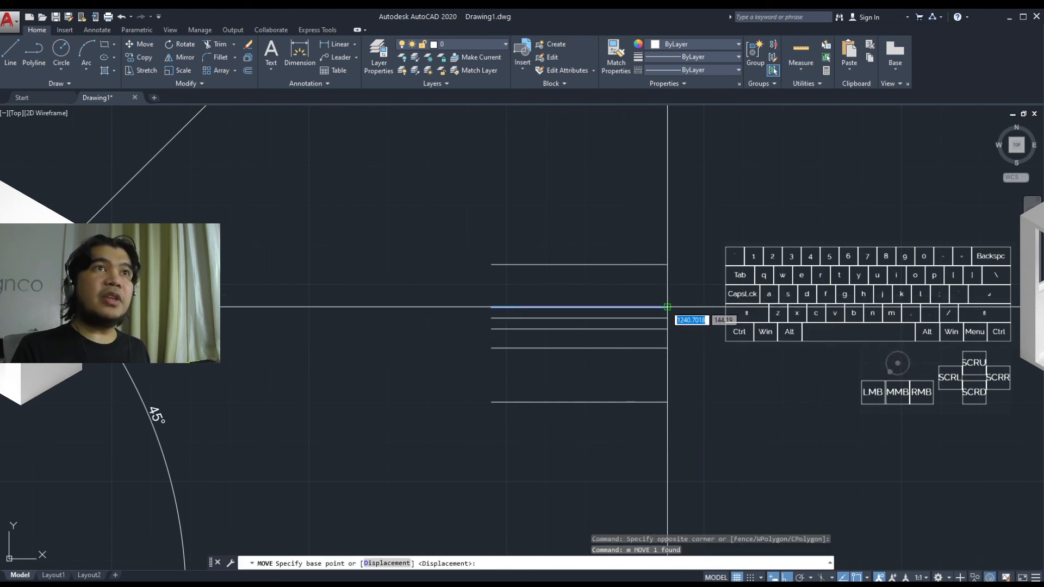
click(667, 307)
Step: Move the next line below onto the topmost line as well, from right endpoint to right endpoint
key(Escape)
text(m)
key(space)
click(667, 318)
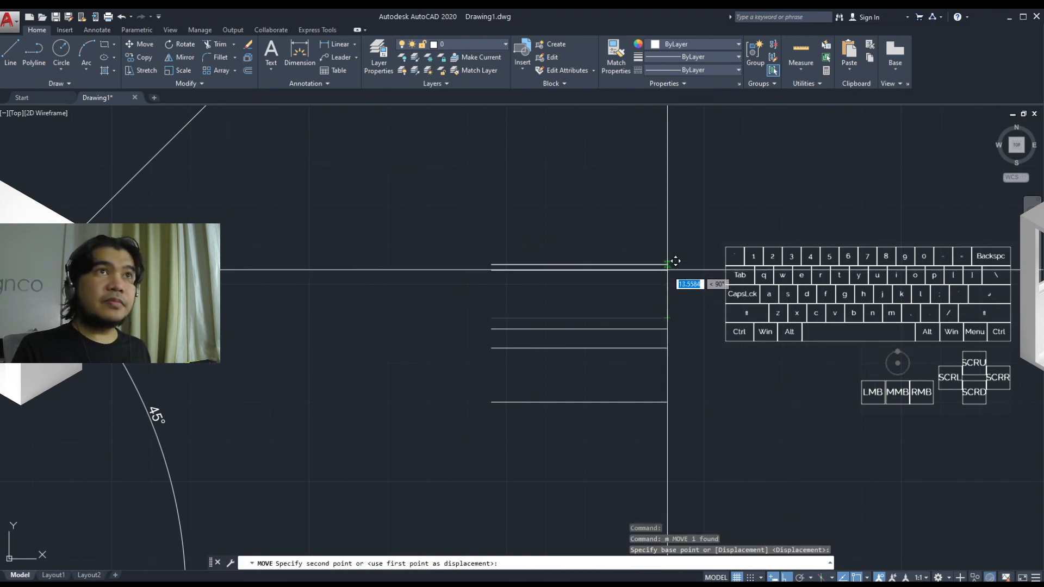
click(667, 265)
Step: Move the second line from the top onto the topmost line, snapping from its right endpoint to the matching right endpoint
click(667, 329)
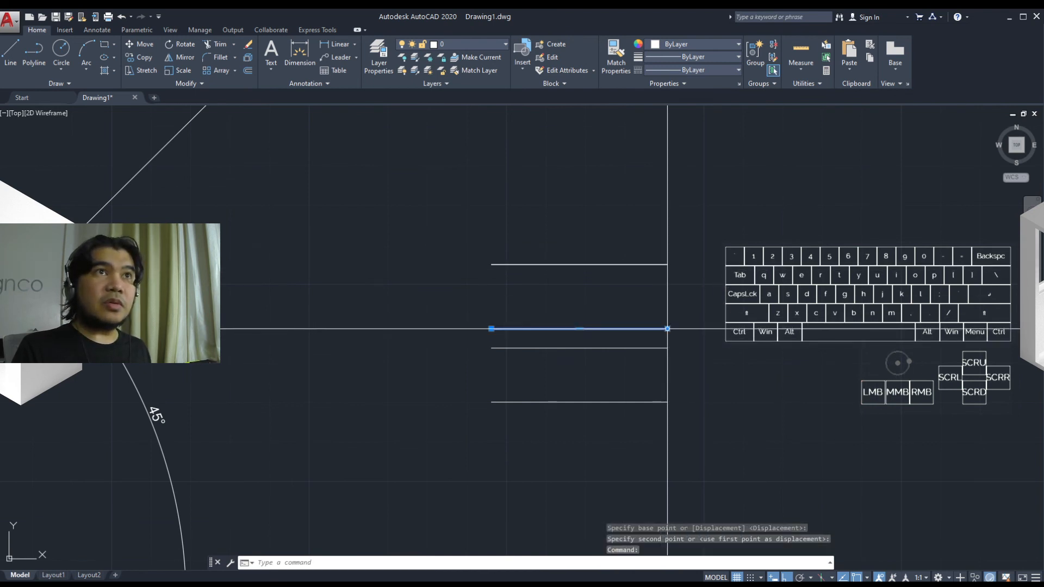
click(667, 329)
key(Escape)
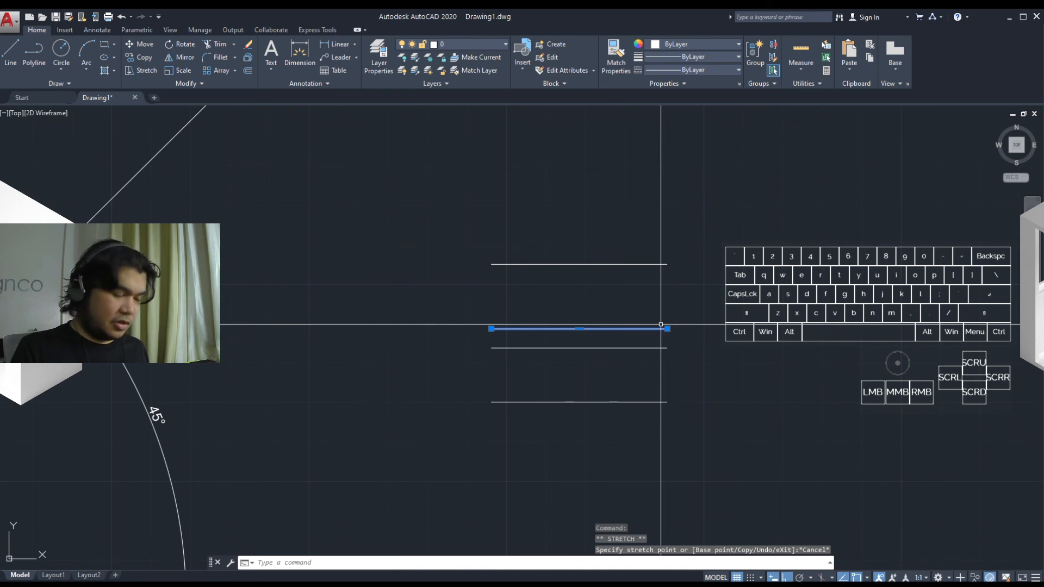
text(m)
key(Return)
click(667, 329)
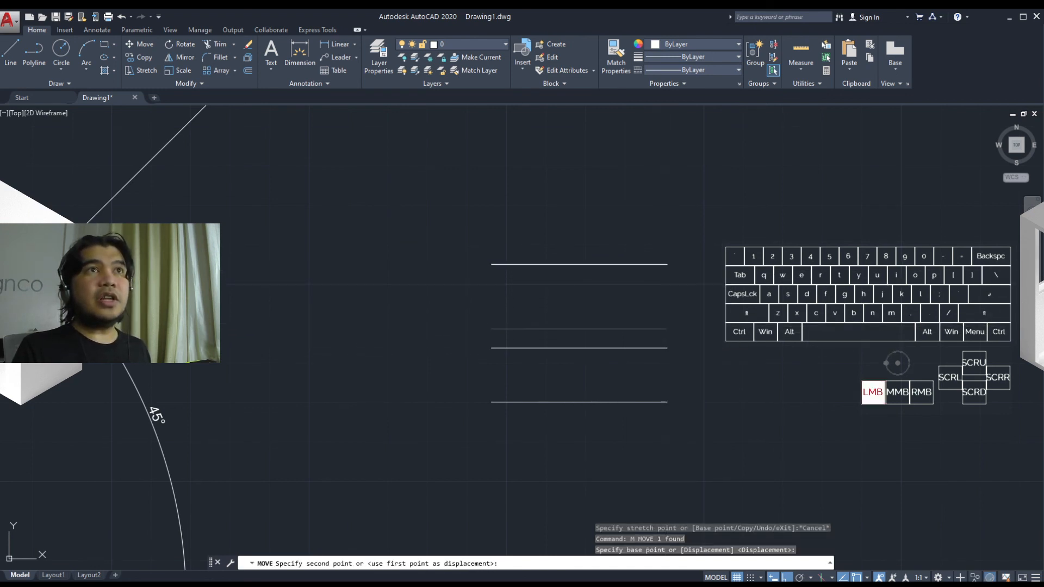
click(667, 264)
Step: Move the upper of the two remaining lower lines onto the topmost line, aligning their right endpoints
click(662, 364)
click(649, 339)
text(m)
key(Return)
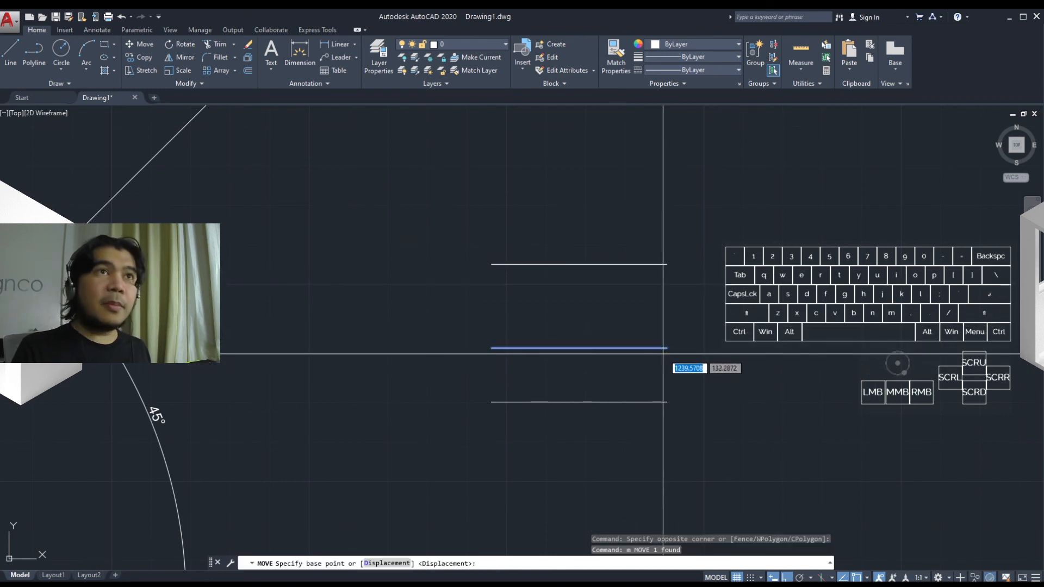
click(663, 348)
click(667, 265)
Step: Move the lowest line from its right endpoint onto the topmost line's right endpoint so all the lines are stacked
click(653, 408)
click(643, 384)
text(m)
key(Return)
click(666, 402)
click(667, 264)
key(Escape)
Step: Enable selection cycling in the drafting settings, keeping the cursor-dependent list box at Bottom-Right, 25 pixels, with its title bar
text(se)
key(Return)
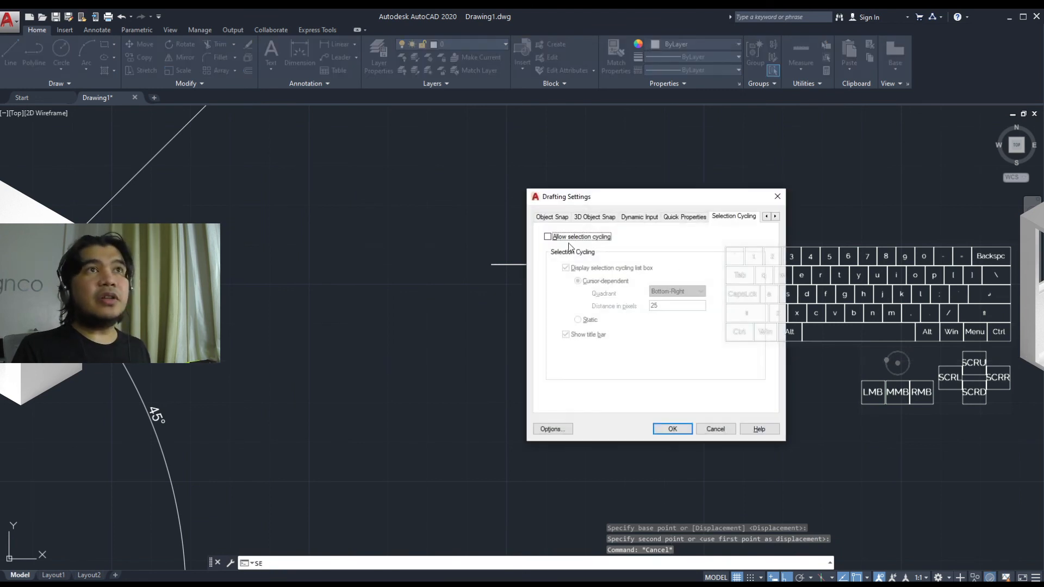
click(548, 237)
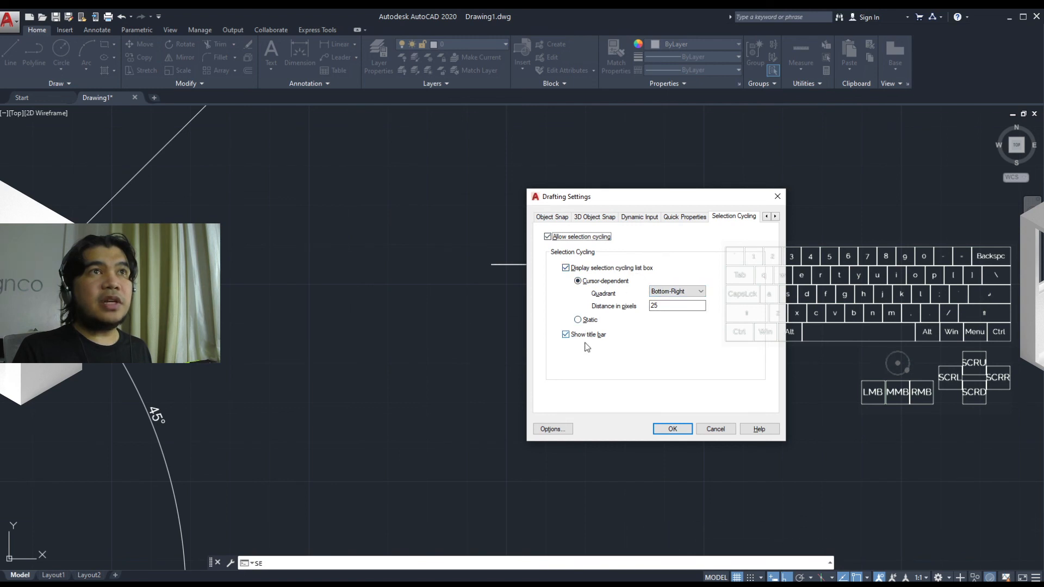
click(664, 428)
Step: Try selecting the stacked lines by picking one and adding a selection window, and clear the selection
click(601, 264)
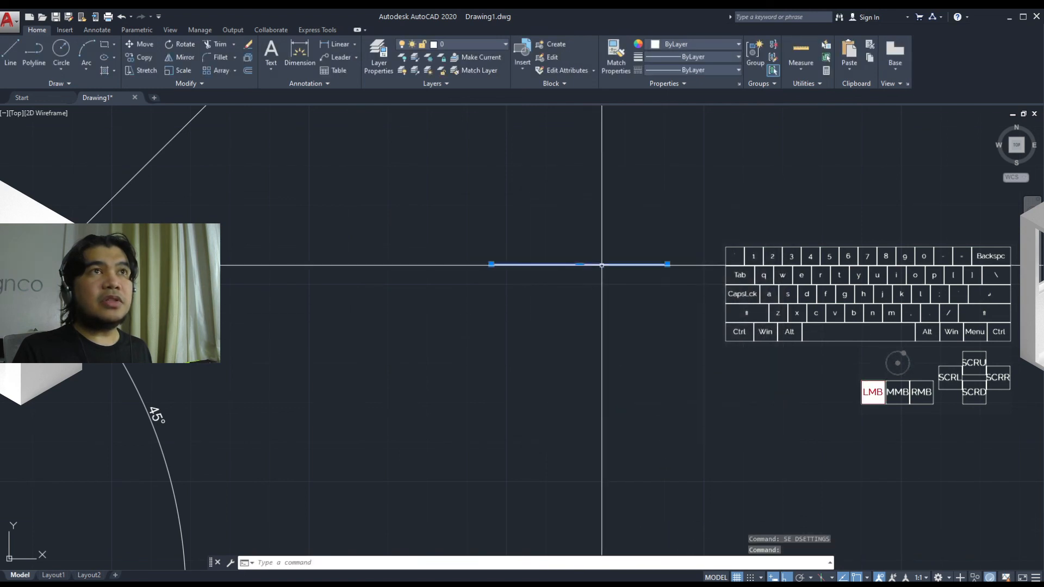
click(637, 241)
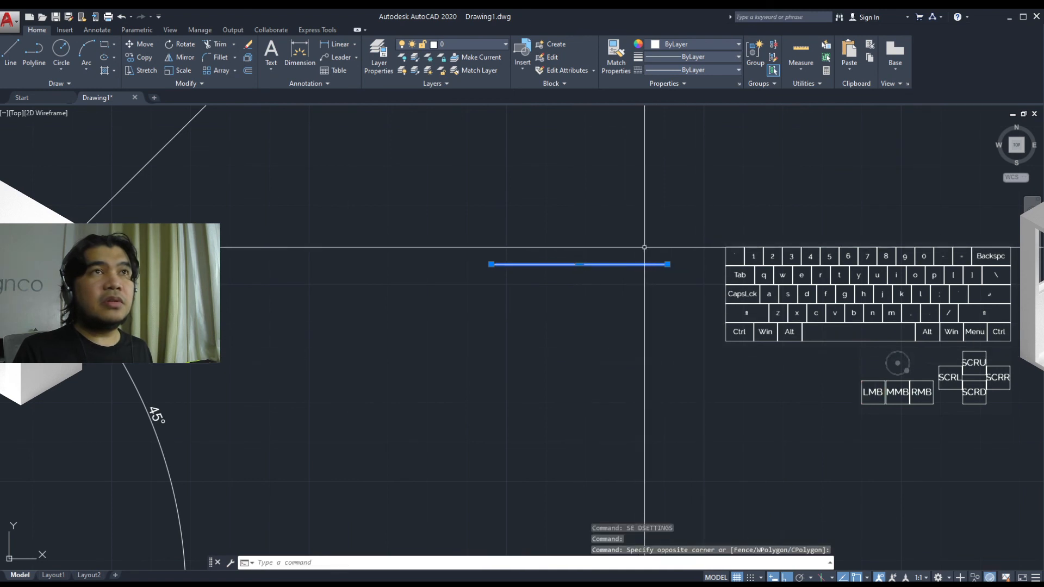
key(Escape)
Step: Choose the third polyline in the selection cycling list for the stacked lines and move it straight up above the stack
click(645, 264)
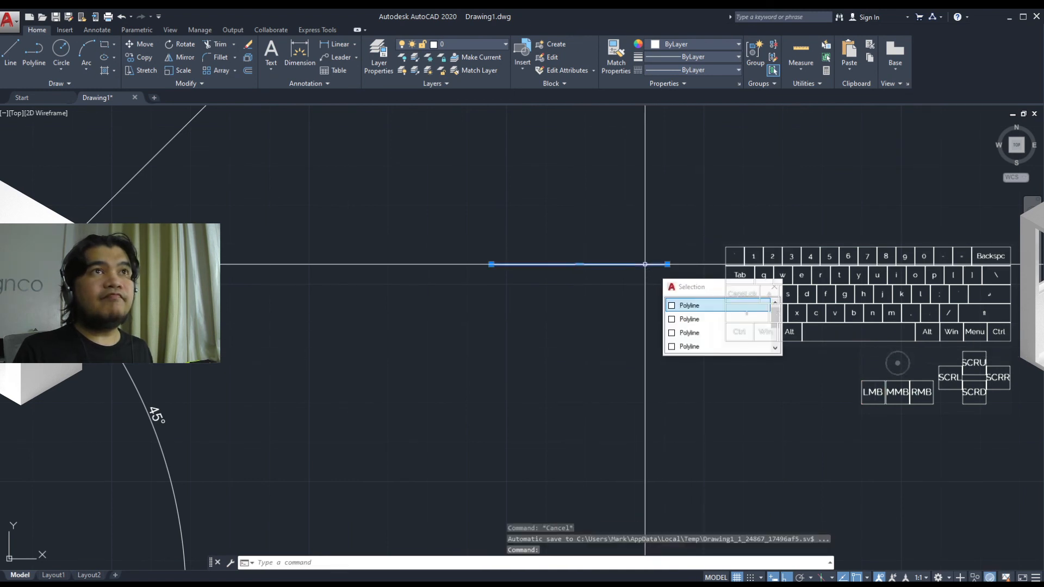
mouse_move(774, 318)
mouse_down()
mouse_move(775, 340)
mouse_move(765, 343)
mouse_move(766, 304)
mouse_move(774, 340)
mouse_move(774, 303)
mouse_up()
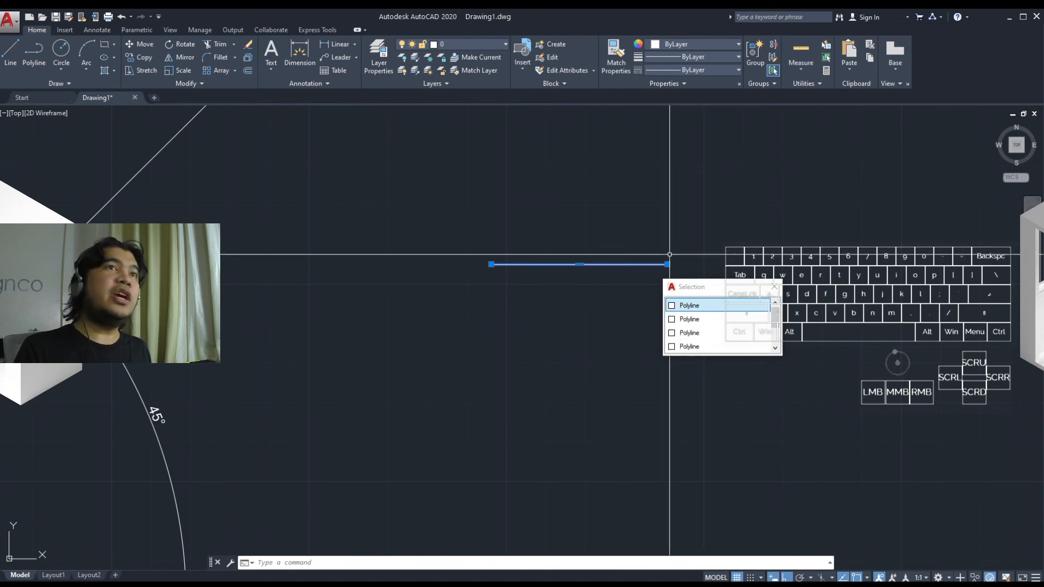
click(673, 333)
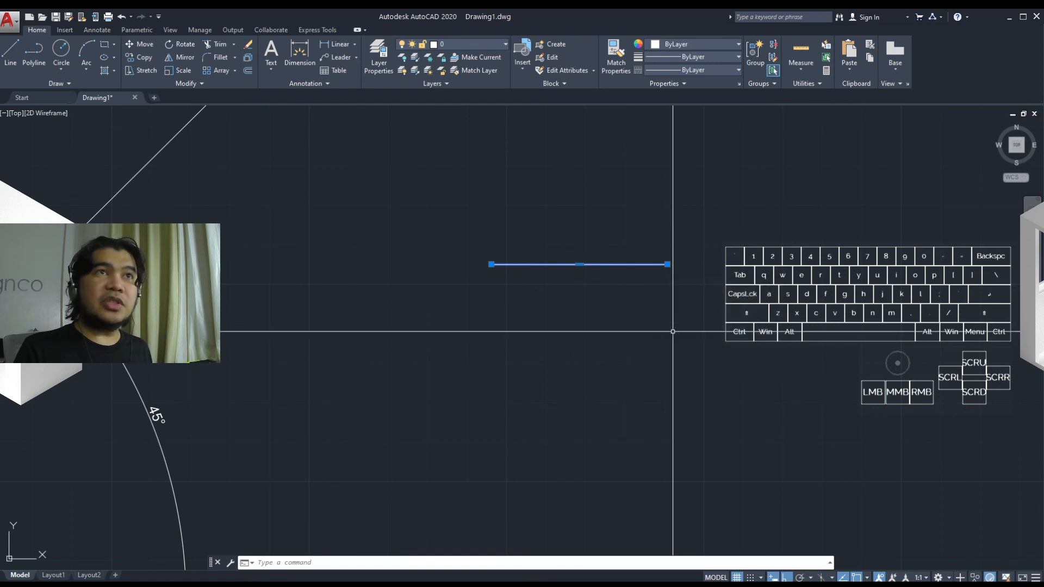
text(m)
key(Return)
click(670, 340)
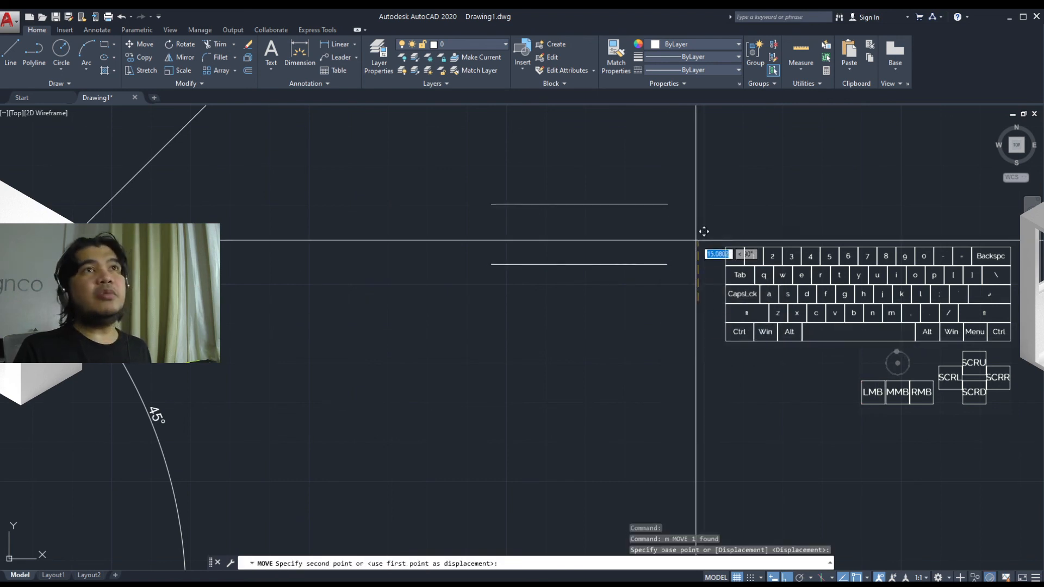
Step: Check the selection cycling list for the lines still stacked and dismiss it without choosing a polyline
click(648, 265)
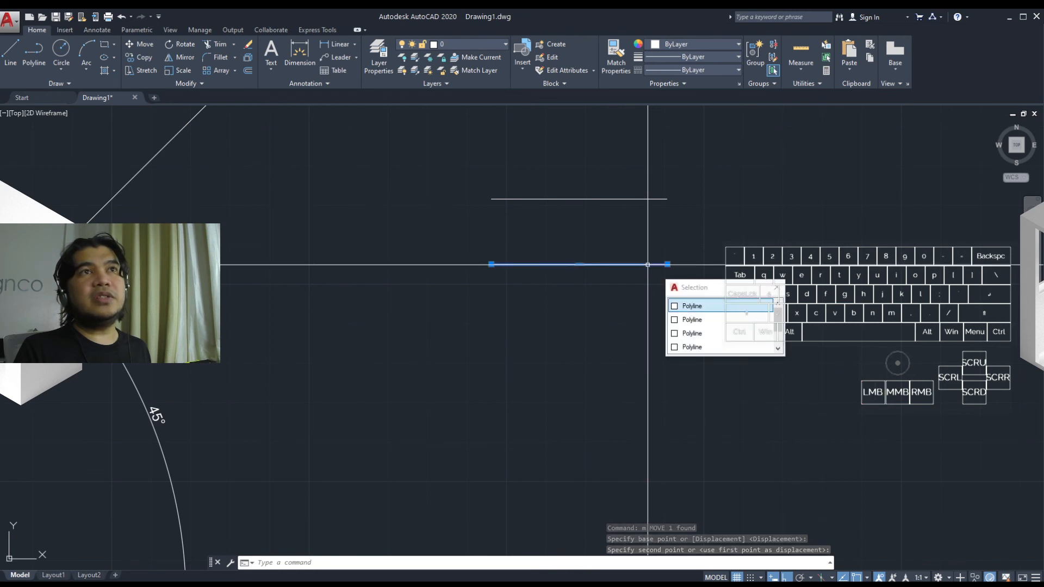
key(Escape)
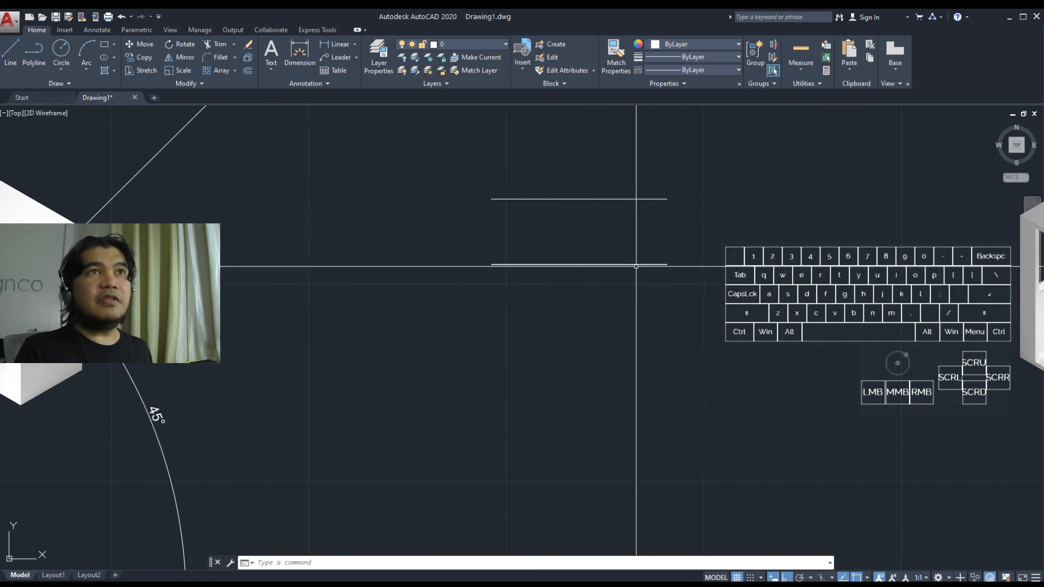
click(638, 264)
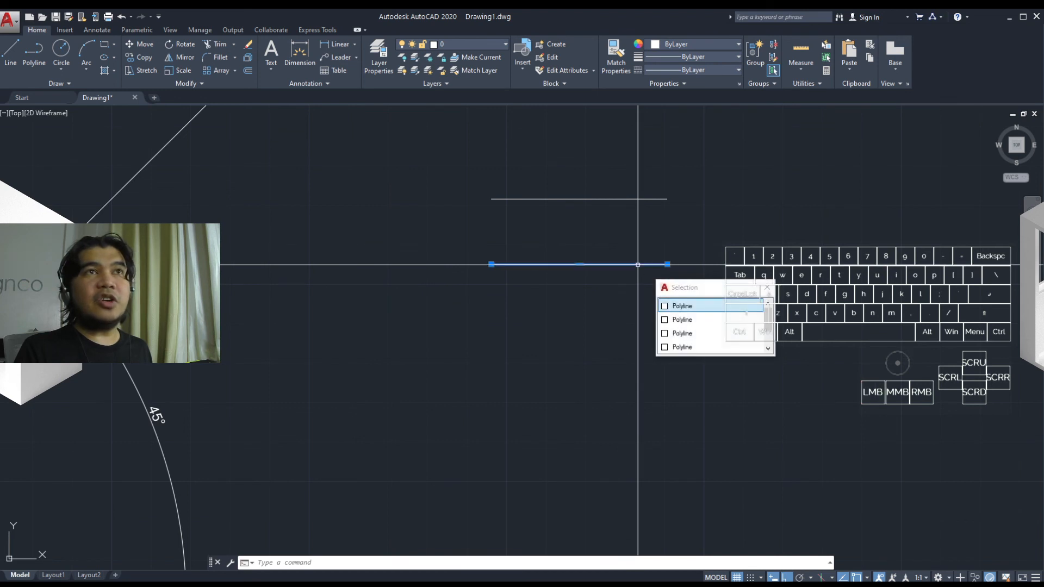
click(763, 292)
Step: Erase all the horizontal test lines, including the one above the stack, and return to the 45° angle sample
middle_drag(641, 377, 661, 402)
scroll(604, 474, down, 2)
click(697, 366)
click(629, 265)
middle_drag(626, 327, 703, 280)
middle_drag(595, 367, 732, 359)
text(e)
key(space)
scroll(634, 415, up, 3)
mouse_move(636, 408)
middle_down()
mouse_move(946, 396)
mouse_move(838, 394)
middle_up()
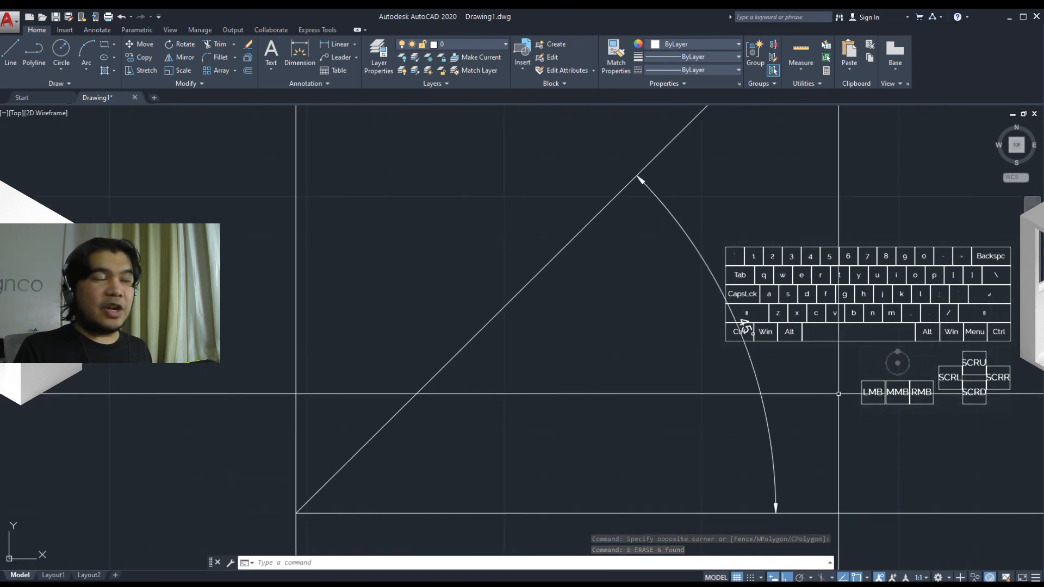